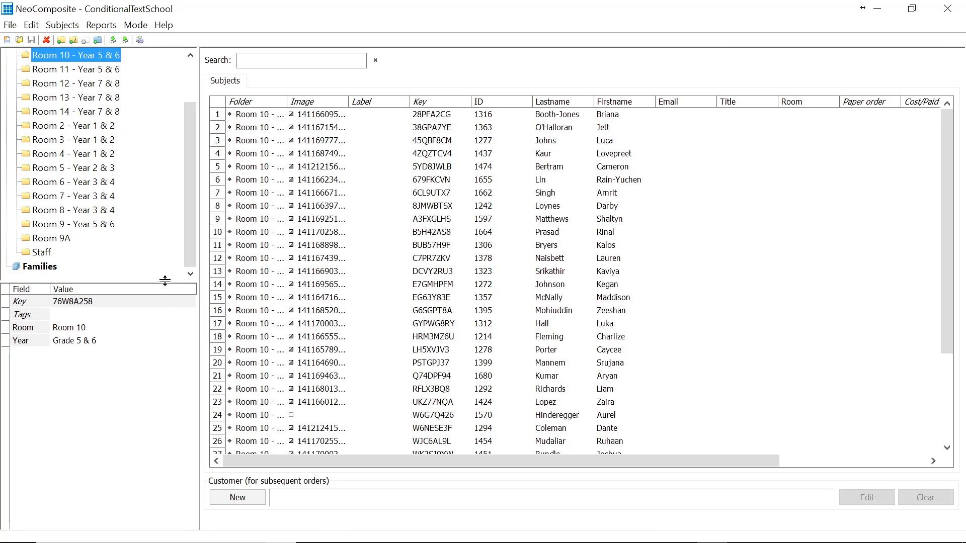
# - Enlarge the folder tree area and open the Staff folder, examining the remaining columns of its subject list
pyautogui.moveTo(165, 281); pyautogui.dragTo(146, 392)
pyautogui.click(42, 310)
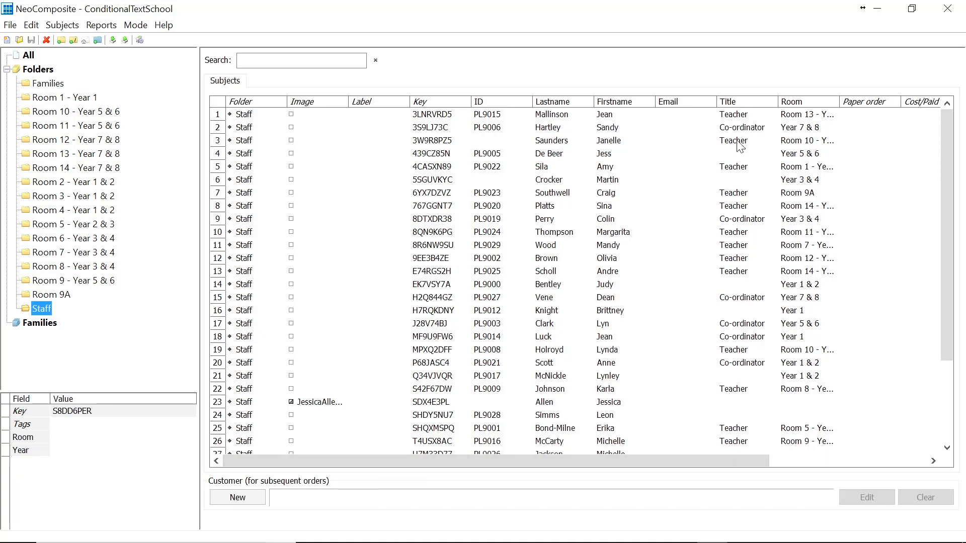
pyautogui.moveTo(669, 461); pyautogui.dragTo(781, 463)
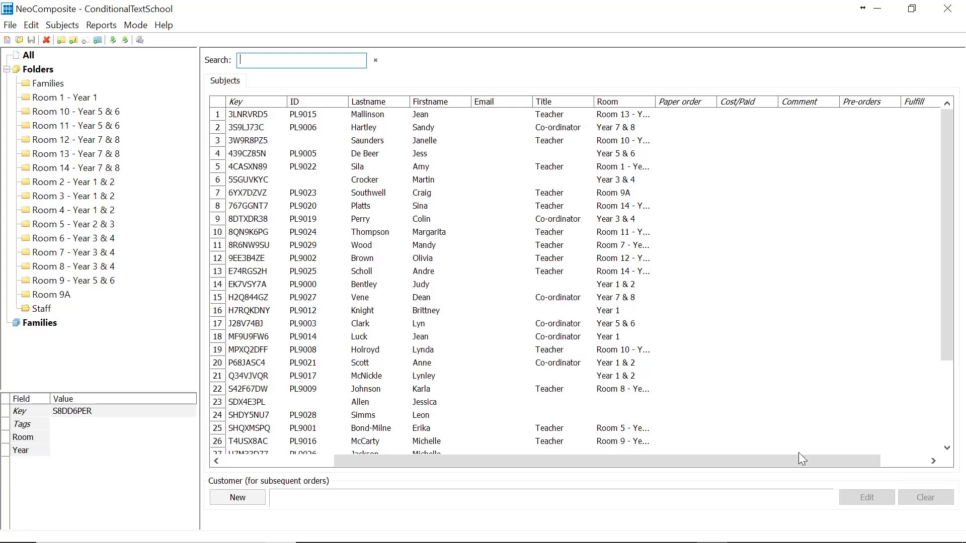
pyautogui.moveTo(799, 463); pyautogui.dragTo(799, 465)
pyautogui.moveTo(798, 464); pyautogui.dragTo(846, 464)
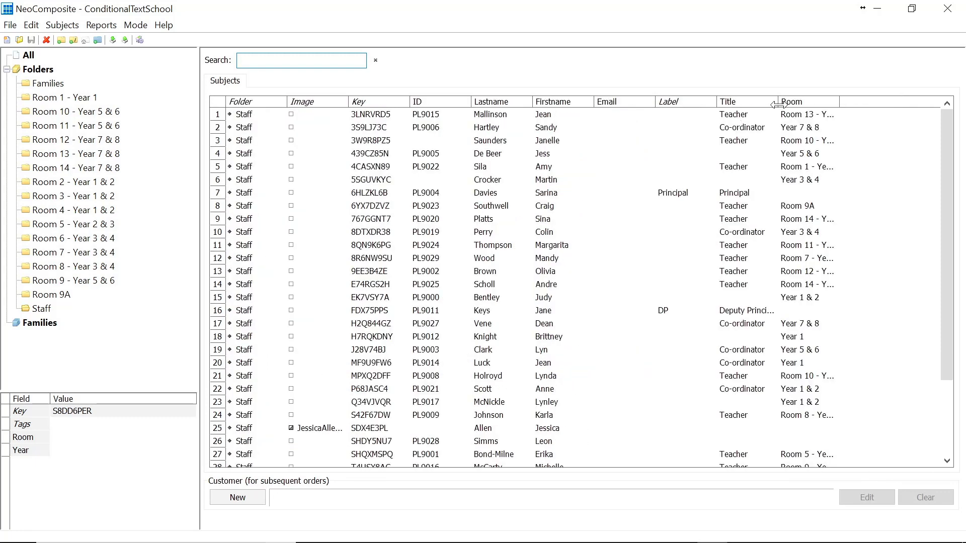
# - Widen the Title and Room columns in the Staff folder's subject list so their entries can be read in full
pyautogui.moveTo(779, 103); pyautogui.dragTo(811, 105)
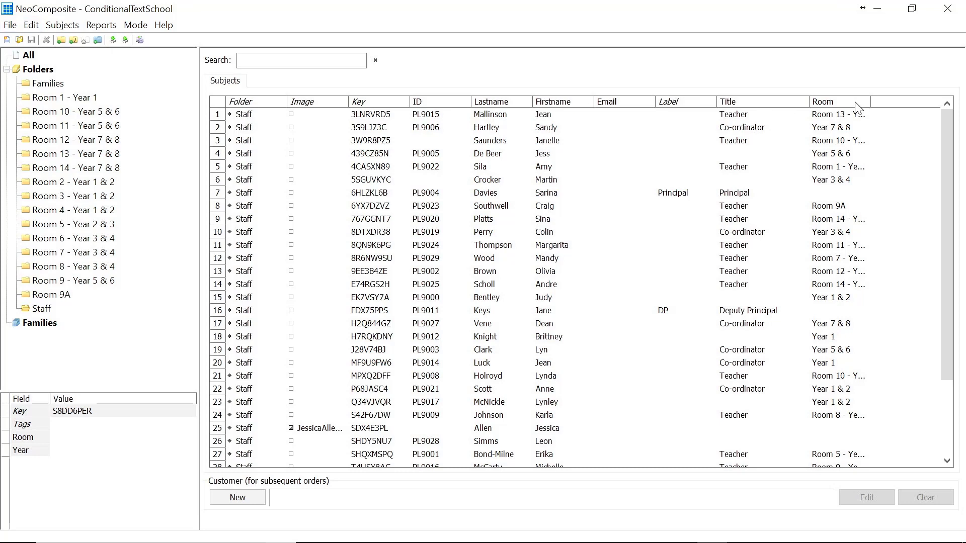
pyautogui.click(40, 309)
pyautogui.moveTo(872, 104); pyautogui.dragTo(918, 104)
# - Open the Room 1 - Year 1 folder and examine the three linked Staff entries below the students
pyautogui.click(65, 97)
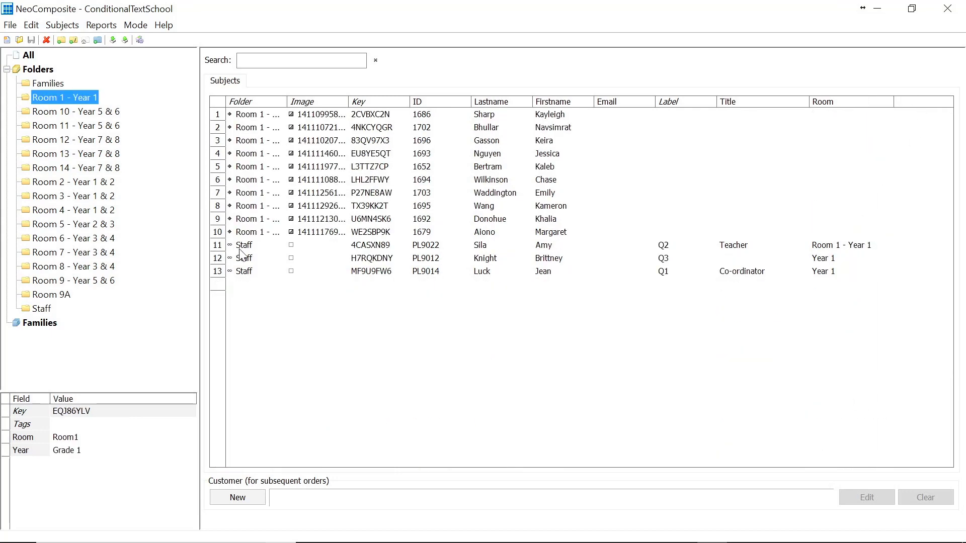
pyautogui.click(241, 249)
pyautogui.click(243, 259)
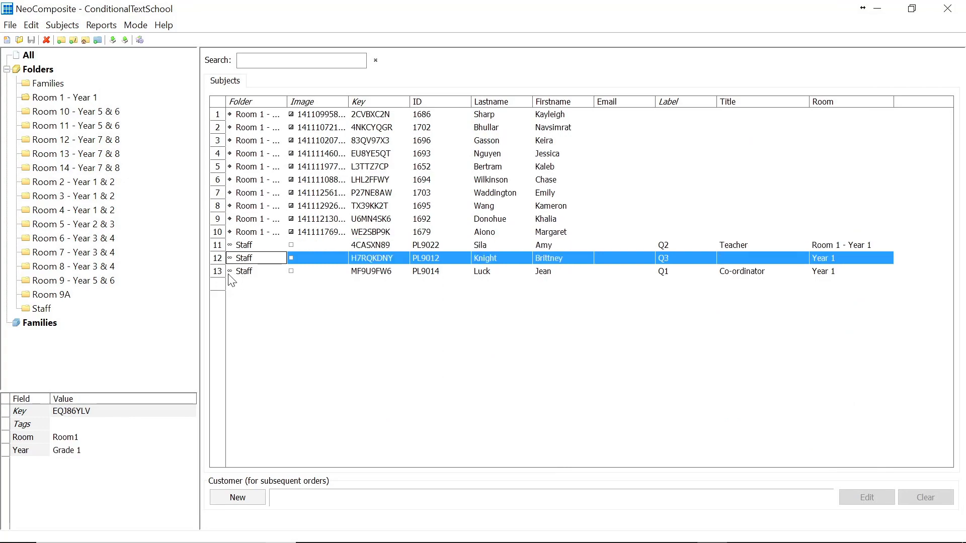
pyautogui.click(234, 271)
pyautogui.click(242, 259)
pyautogui.click(242, 247)
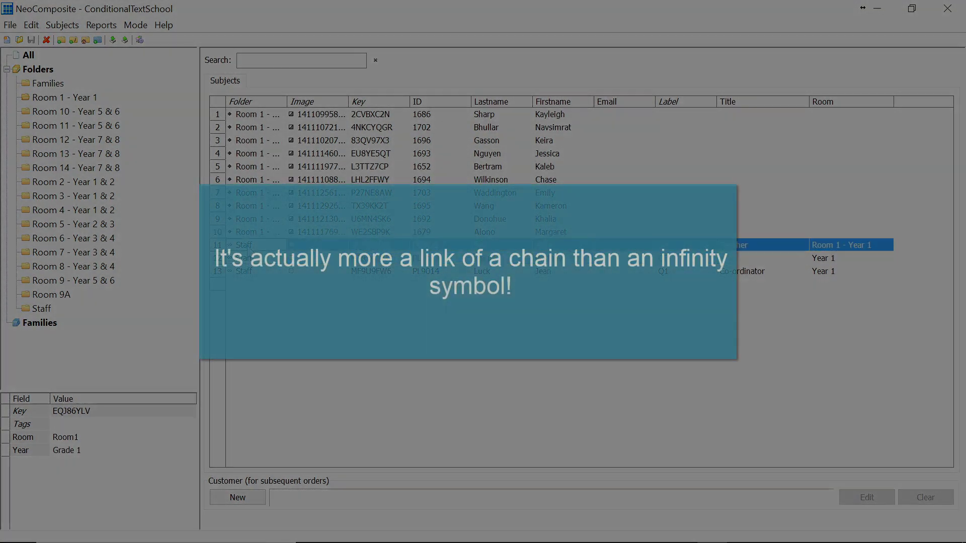
pyautogui.click(734, 269)
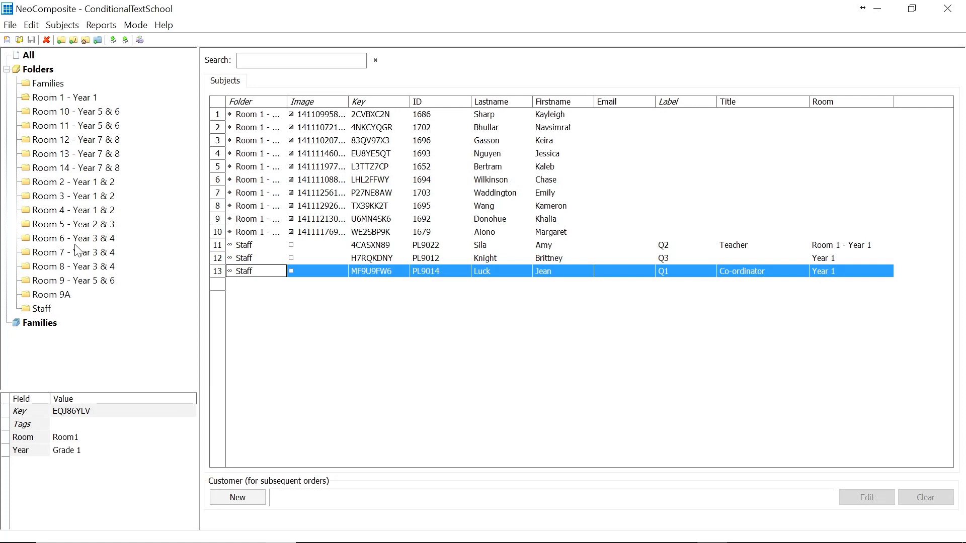
# - Examine the linked staff entries in the class folders for Rooms 12, 14, 3, 4, 6, 7 and 8
pyautogui.click(95, 143)
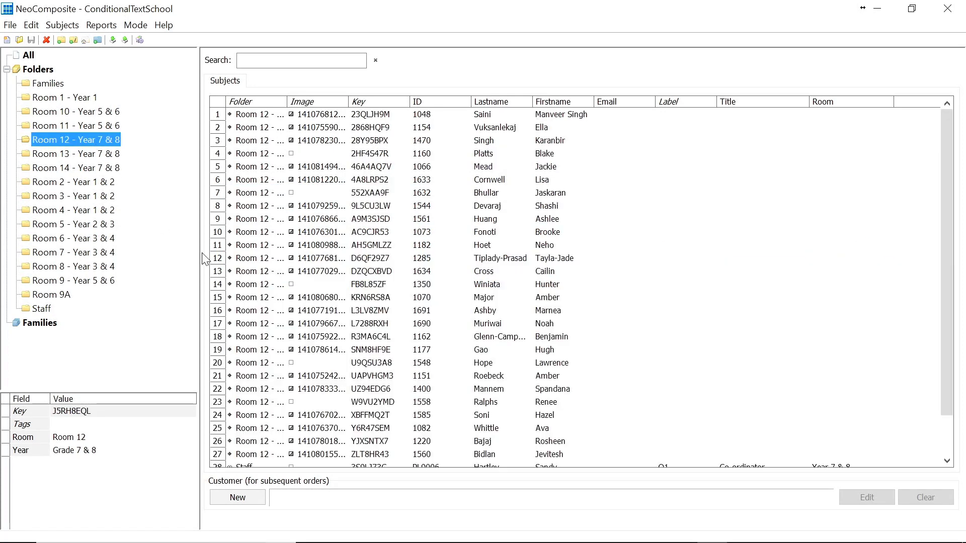
pyautogui.scroll(-2, 219, 272)
pyautogui.click(112, 167)
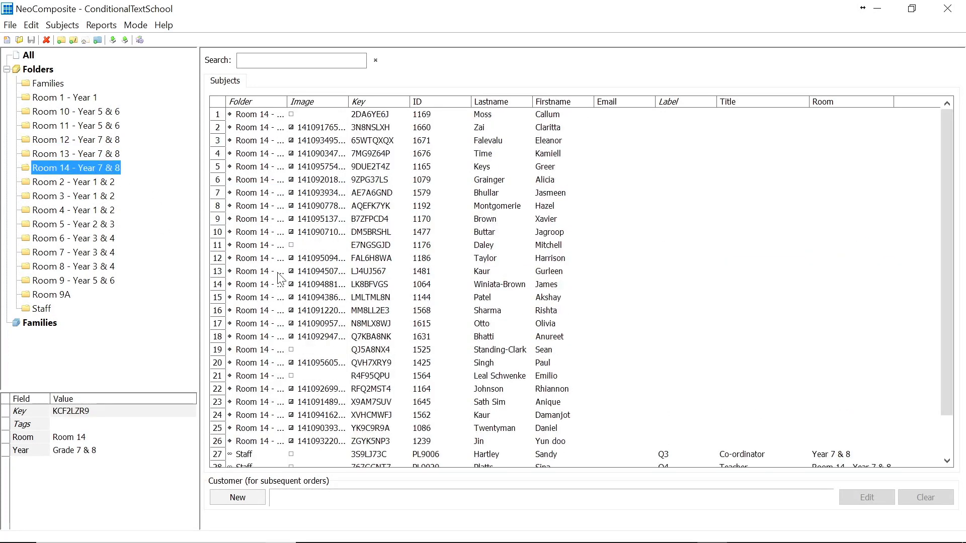
pyautogui.click(83, 141)
pyautogui.scroll(-2, 393, 330)
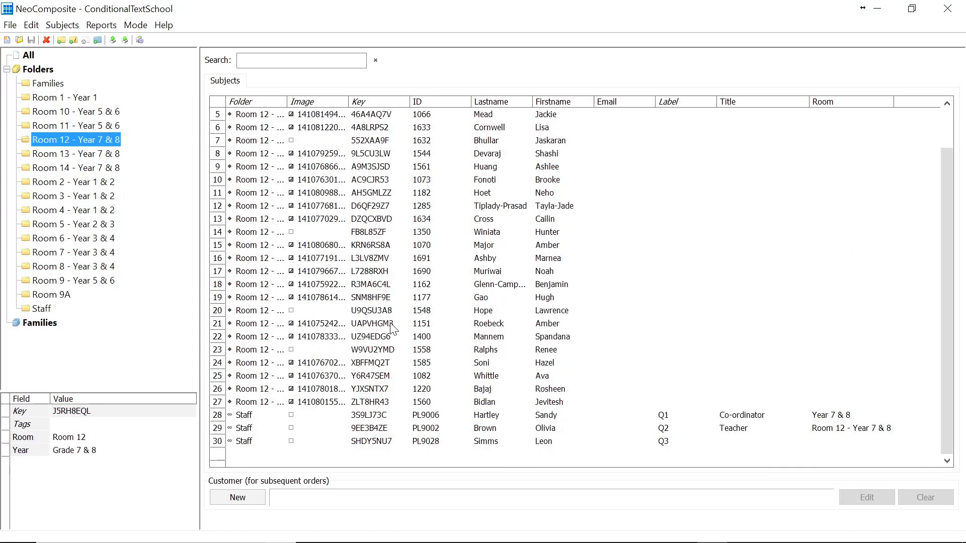
pyautogui.click(46, 195)
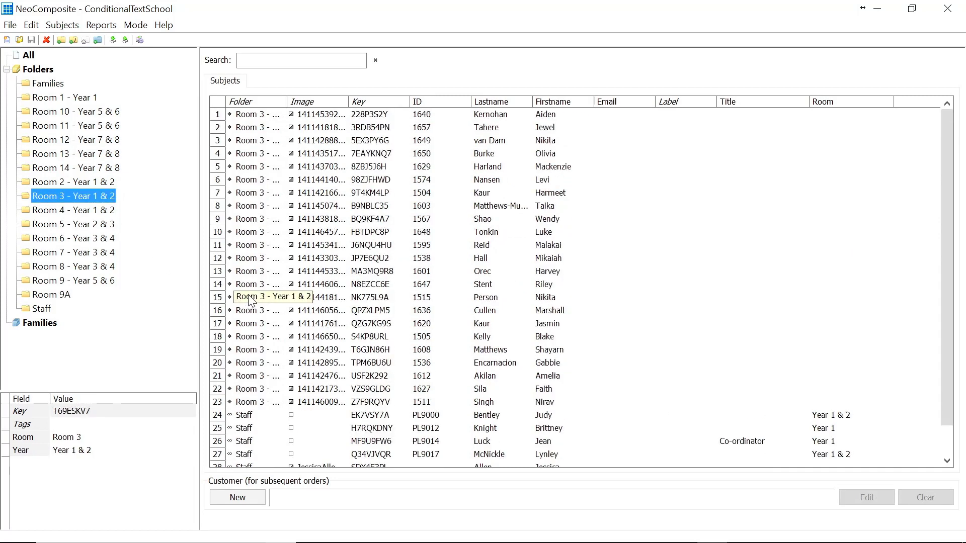
pyautogui.click(67, 210)
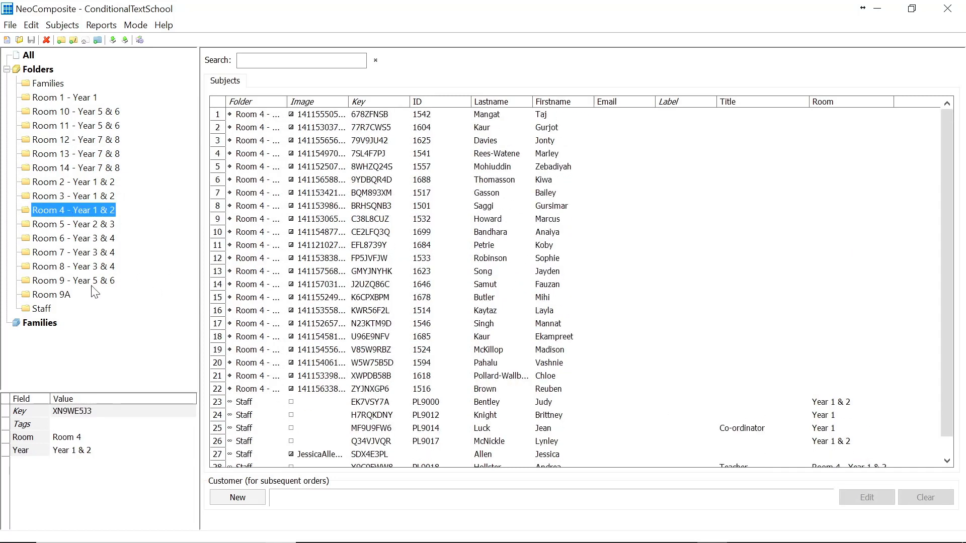
pyautogui.click(92, 238)
pyautogui.scroll(-2, 483, 317)
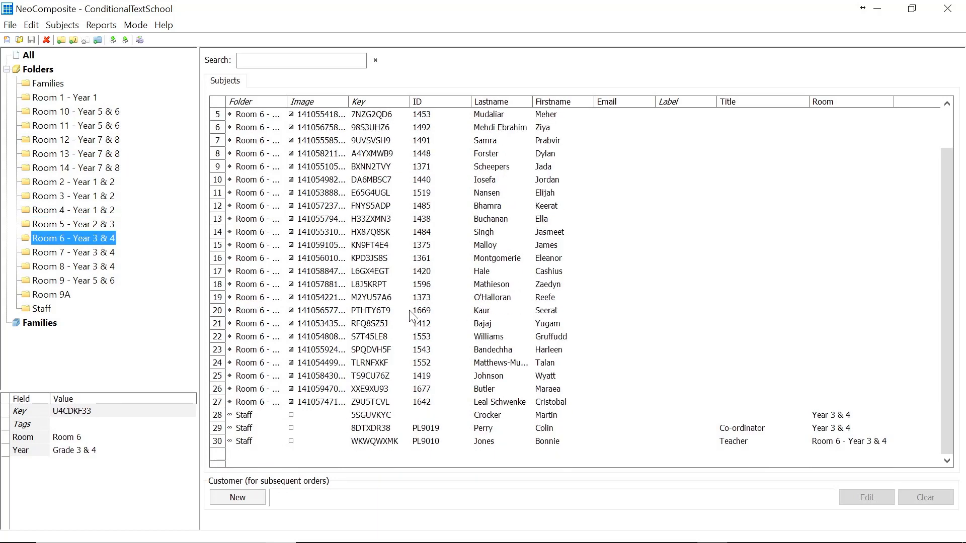
pyautogui.click(107, 253)
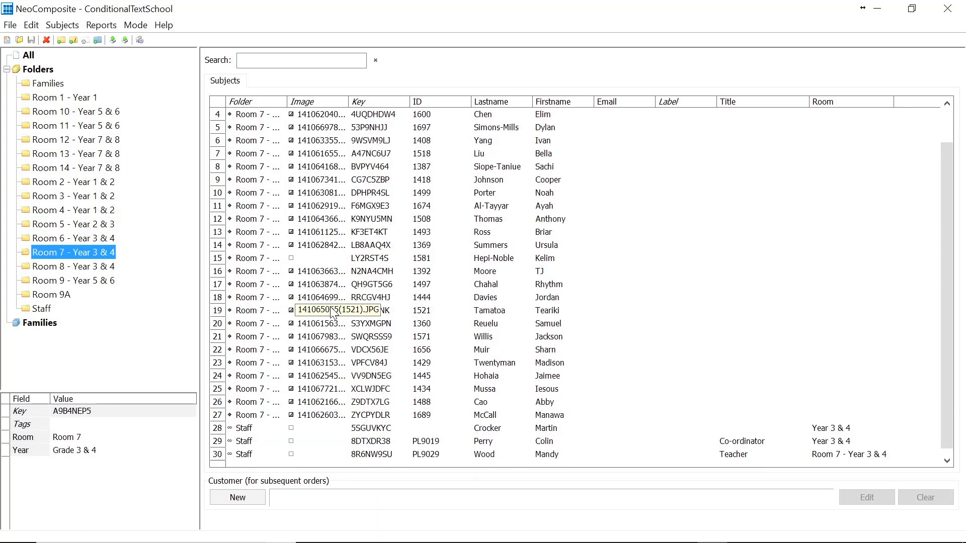
pyautogui.click(86, 267)
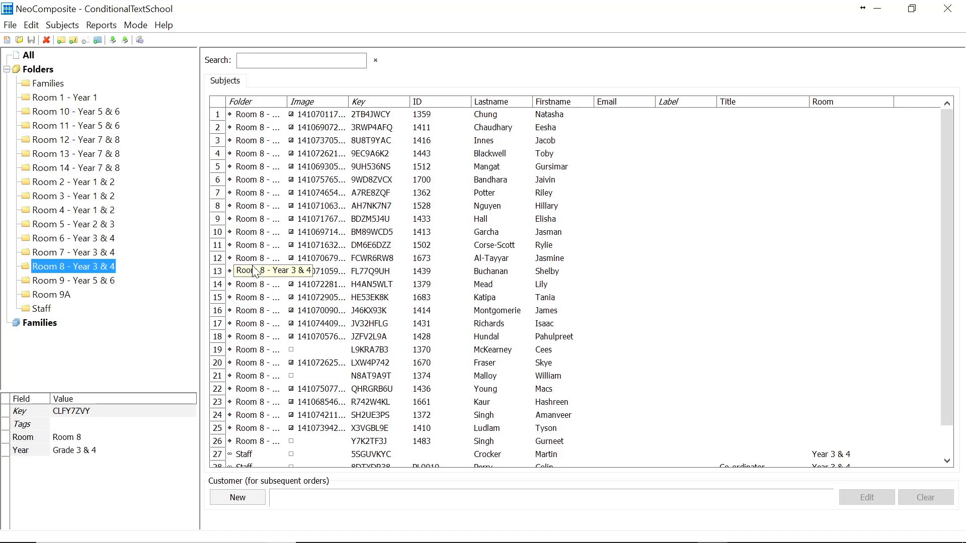
# - Remove the Staff teacher entry from the Room 9 - Year 5 & 6 folder and widen the Folder column
pyautogui.click(83, 283)
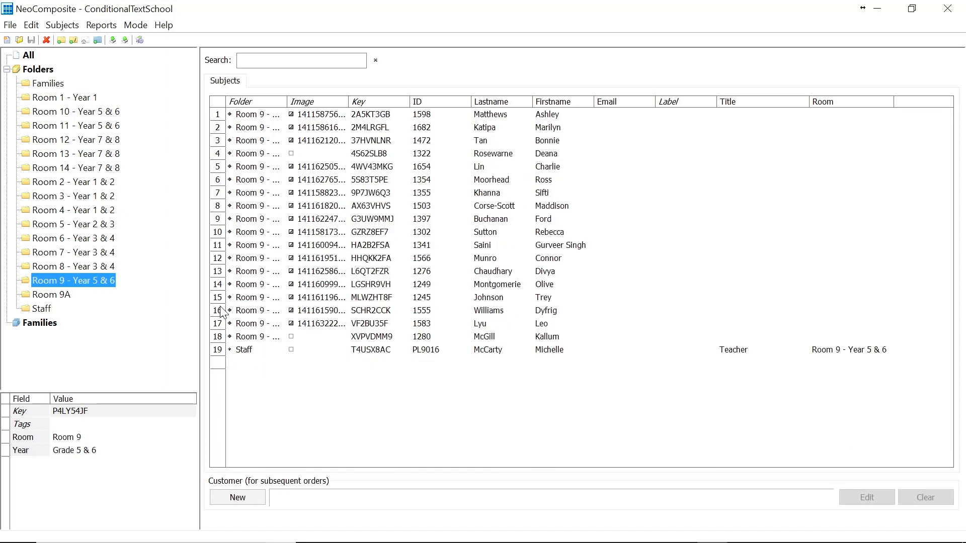
pyautogui.click(243, 351)
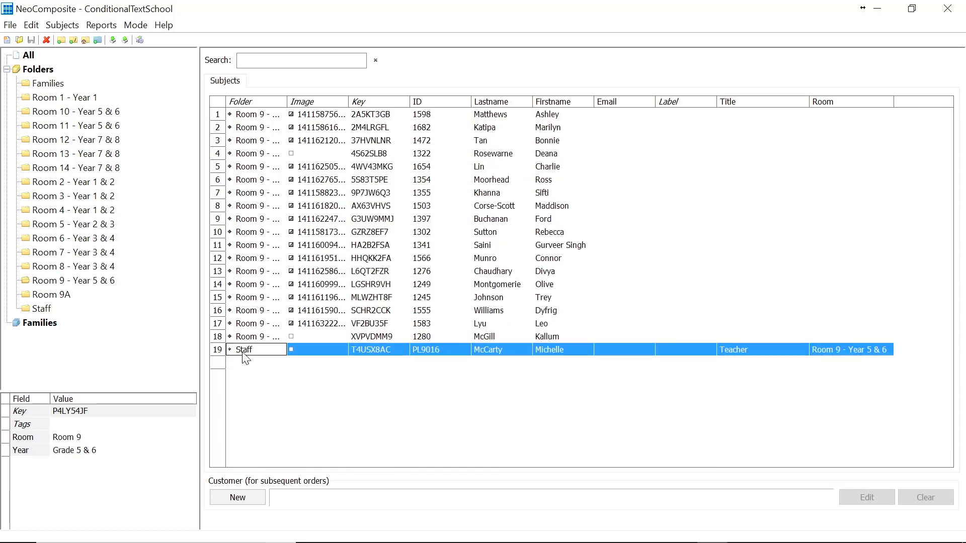
pyautogui.press('Delete')
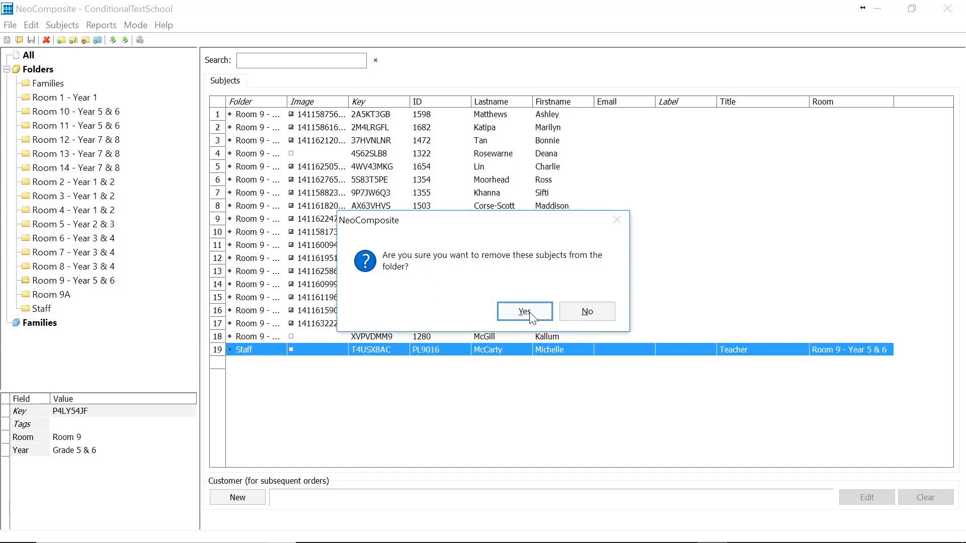
pyautogui.click(523, 314)
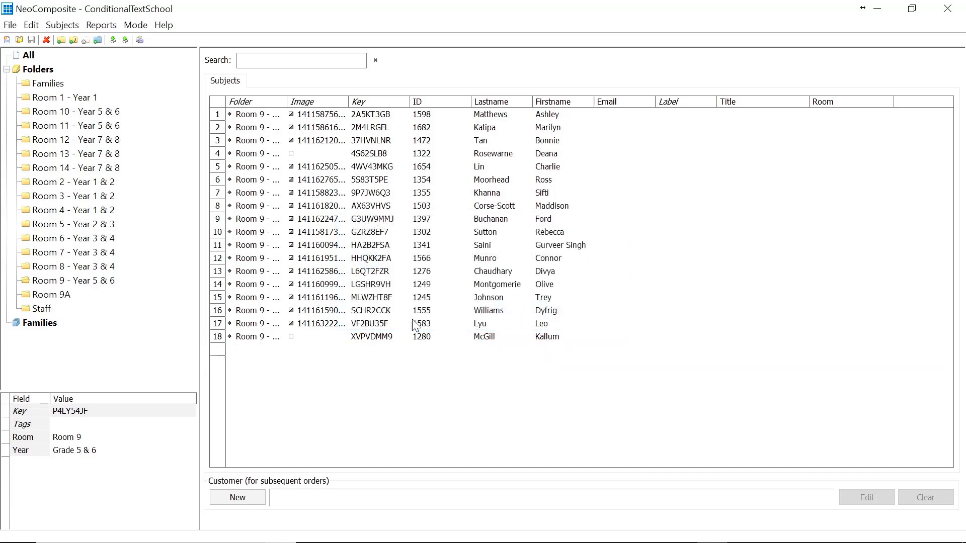
pyautogui.click(102, 281)
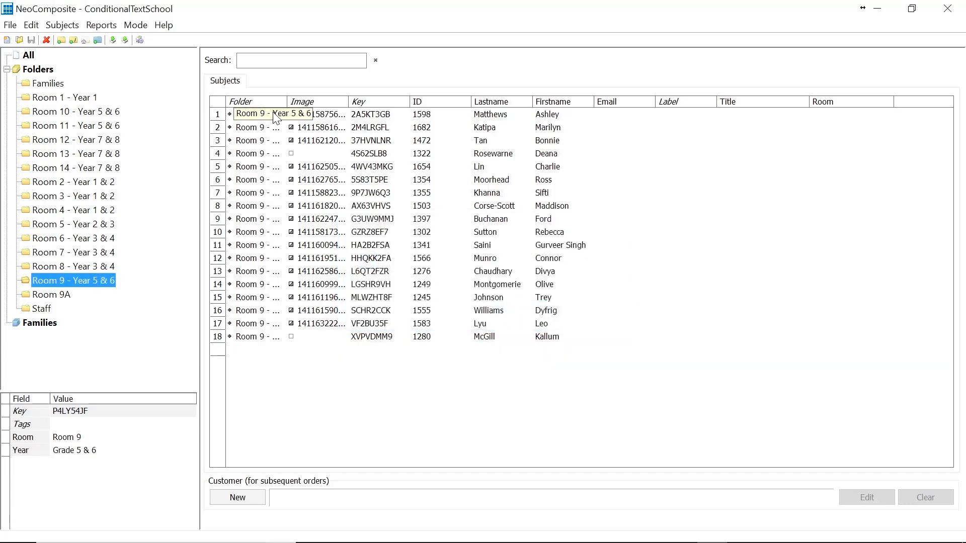
pyautogui.moveTo(348, 102); pyautogui.dragTo(362, 105)
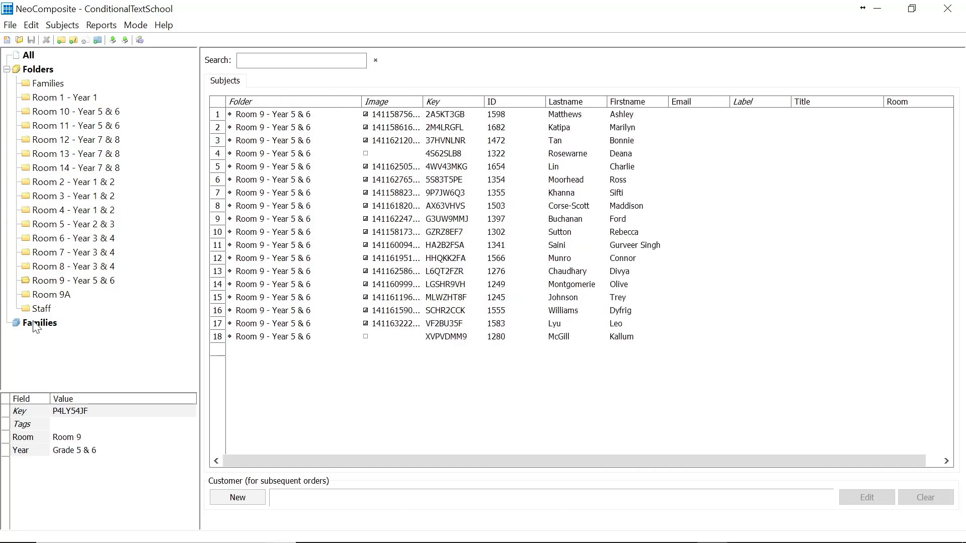
# - Sort the Staff folder by Room in ascending order and select the teacher assigned to Room 9 - Year 5 & 6
pyautogui.click(42, 308)
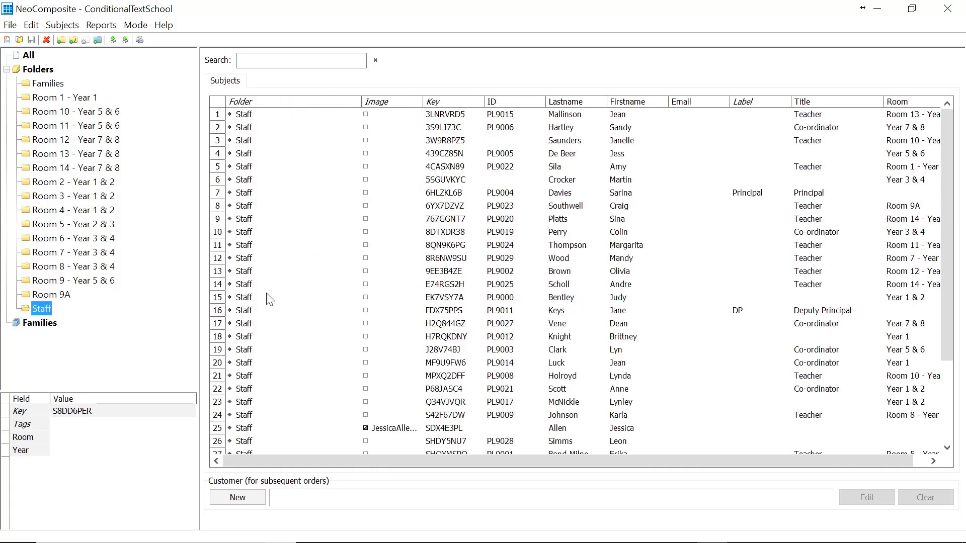
pyautogui.click(901, 101)
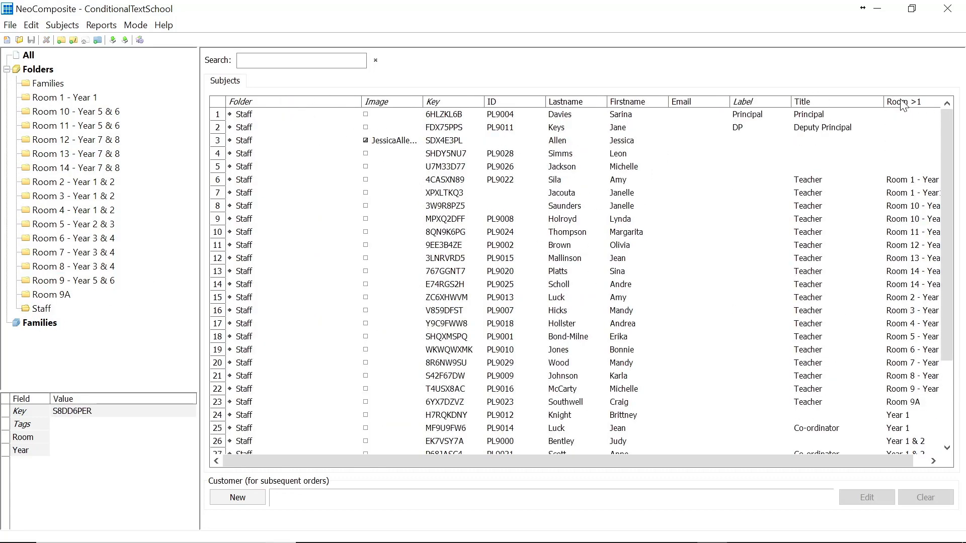
pyautogui.click(916, 338)
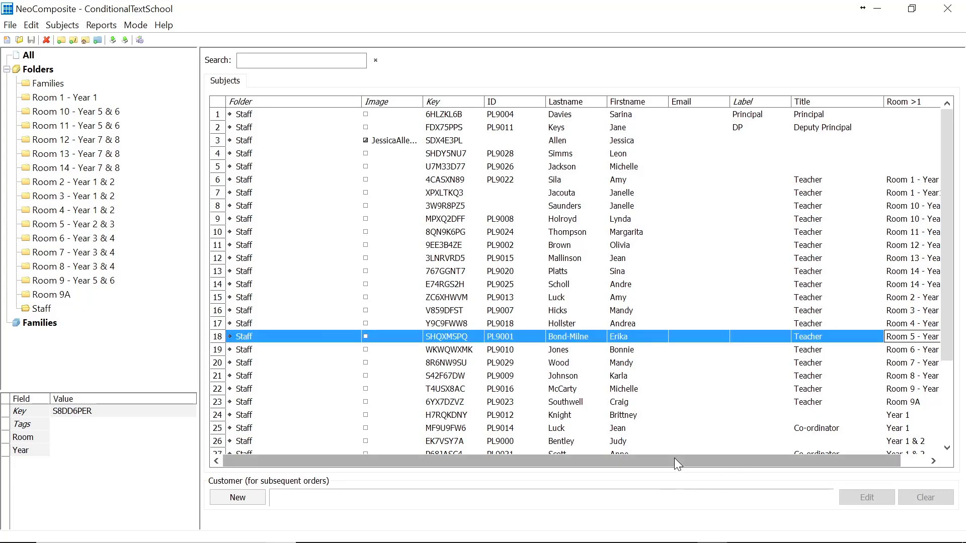
pyautogui.moveTo(674, 458); pyautogui.dragTo(776, 475)
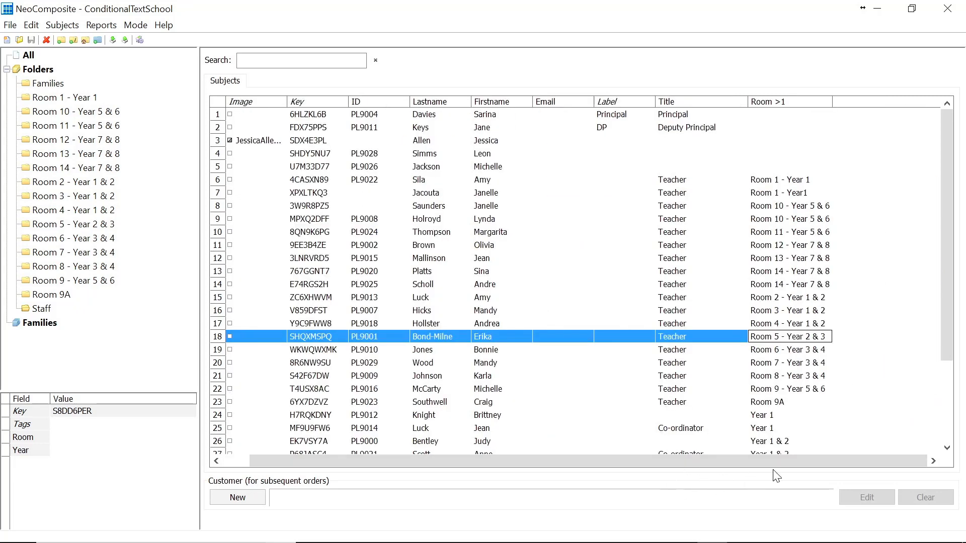
pyautogui.click(806, 389)
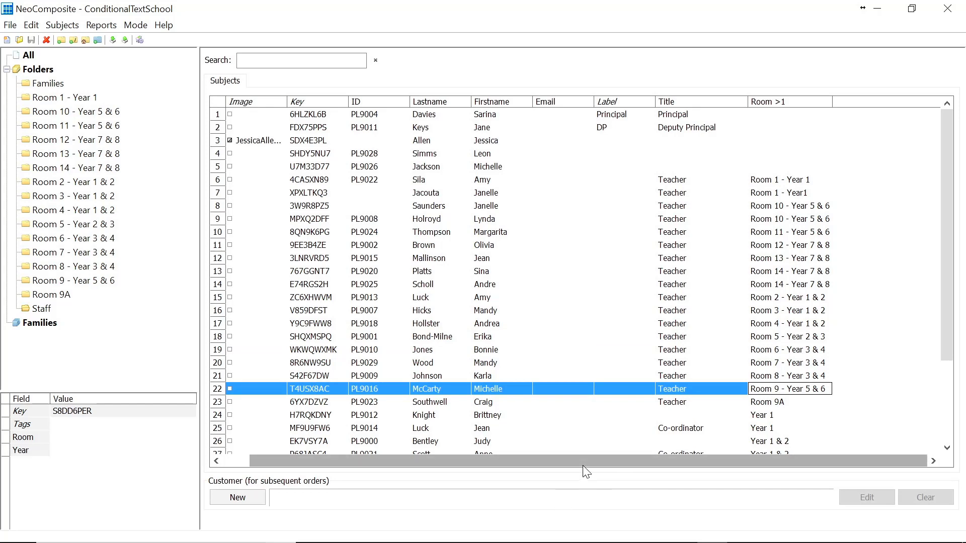
# - Move the selected teacher from the Staff folder into the Room 9 - Year 5 & 6 folder
pyautogui.moveTo(586, 472); pyautogui.dragTo(520, 479)
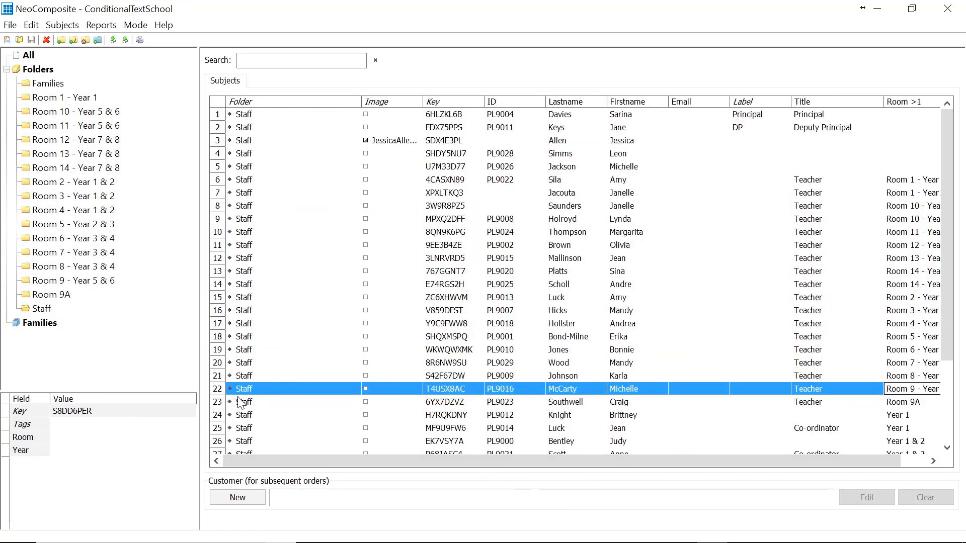
pyautogui.moveTo(224, 390); pyautogui.dragTo(101, 283)
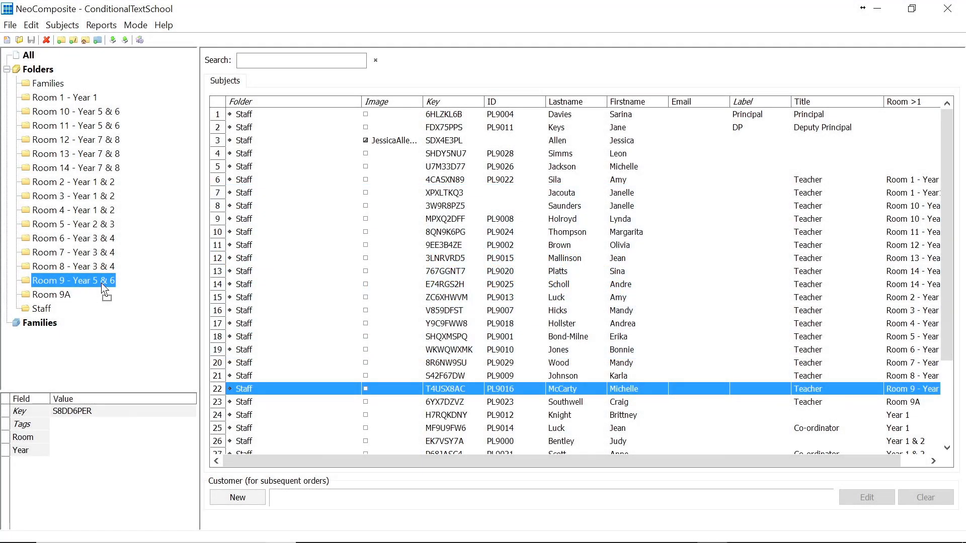
pyautogui.moveTo(103, 290); pyautogui.dragTo(242, 388)
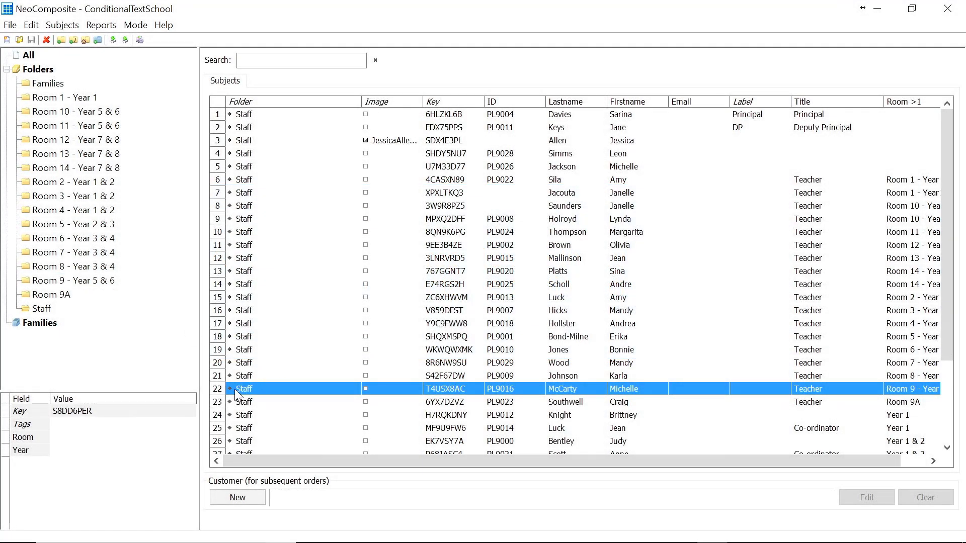
pyautogui.moveTo(223, 395); pyautogui.dragTo(106, 281)
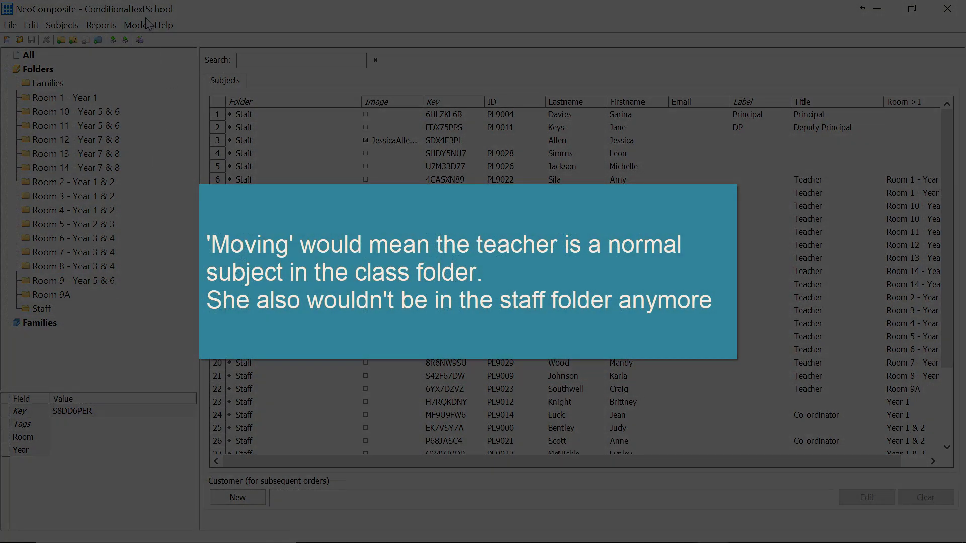
# - Switch to Form pages mode and open the composite set details for the Room 9 - Year 5 & 6 composite
pyautogui.click(134, 26)
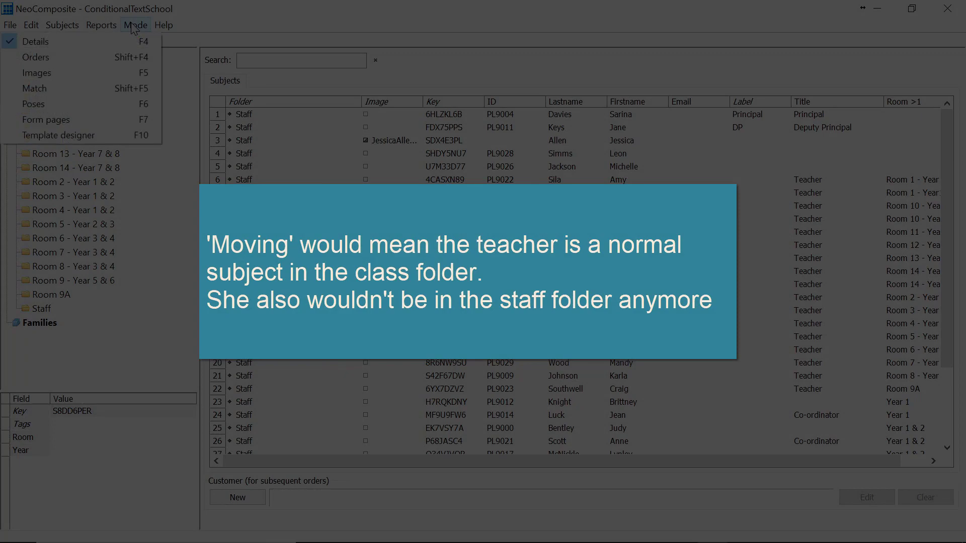
pyautogui.click(104, 123)
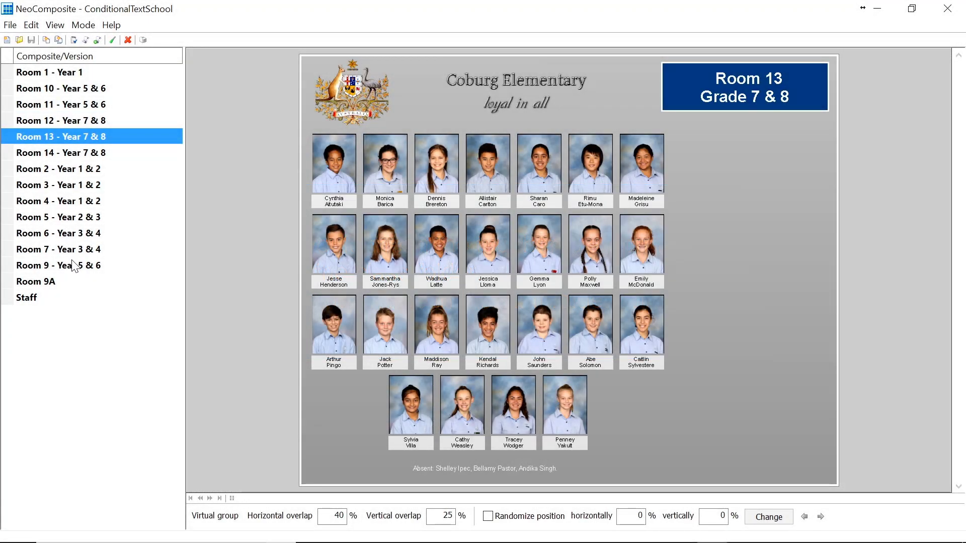
pyautogui.click(81, 264)
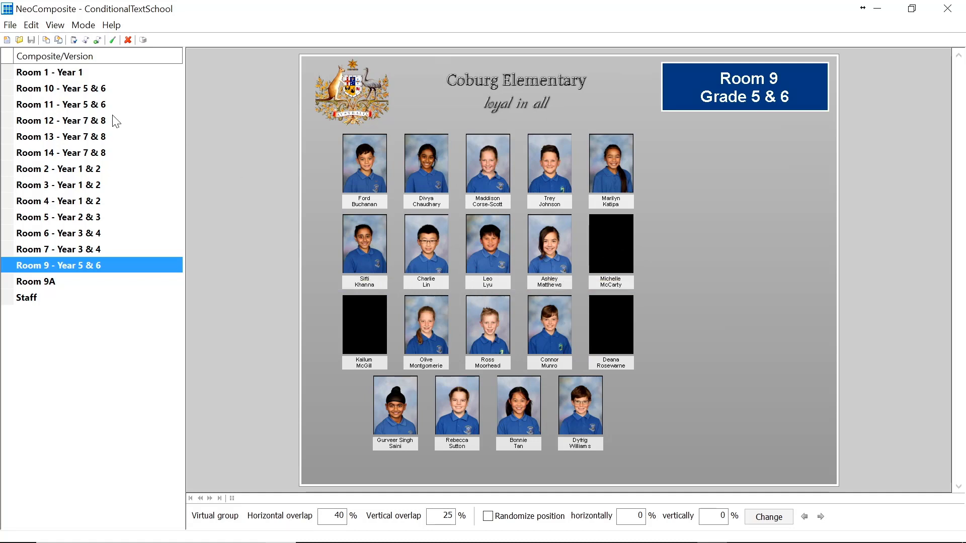
pyautogui.click(86, 40)
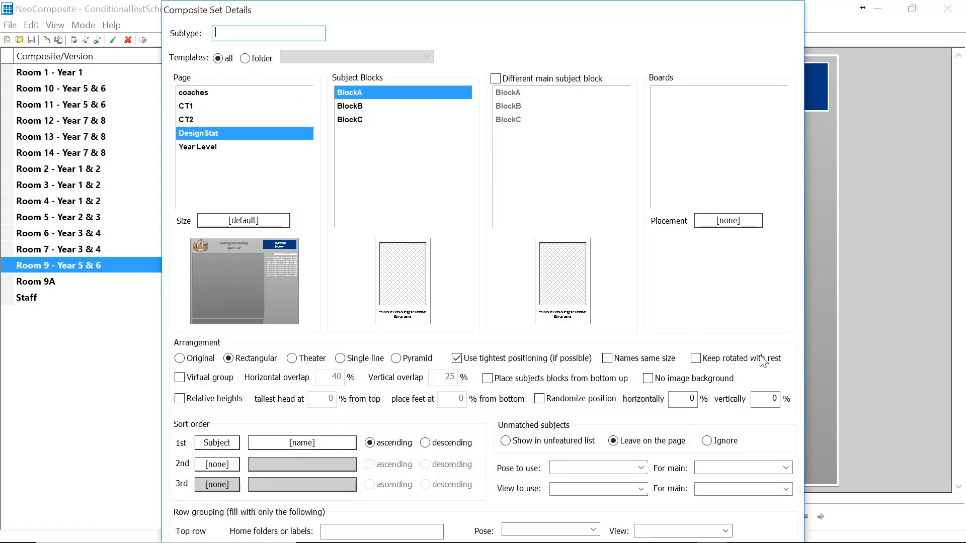
# - Close the composite set details and review the subjects included in the Room 9 - Year 5 & 6 composite, through to the list's end
pyautogui.press('Escape')
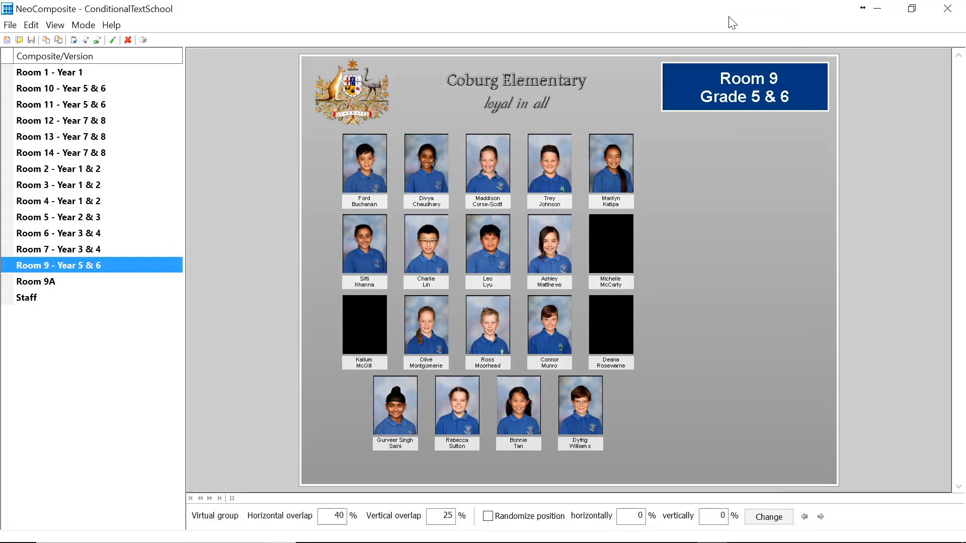
pyautogui.click(73, 40)
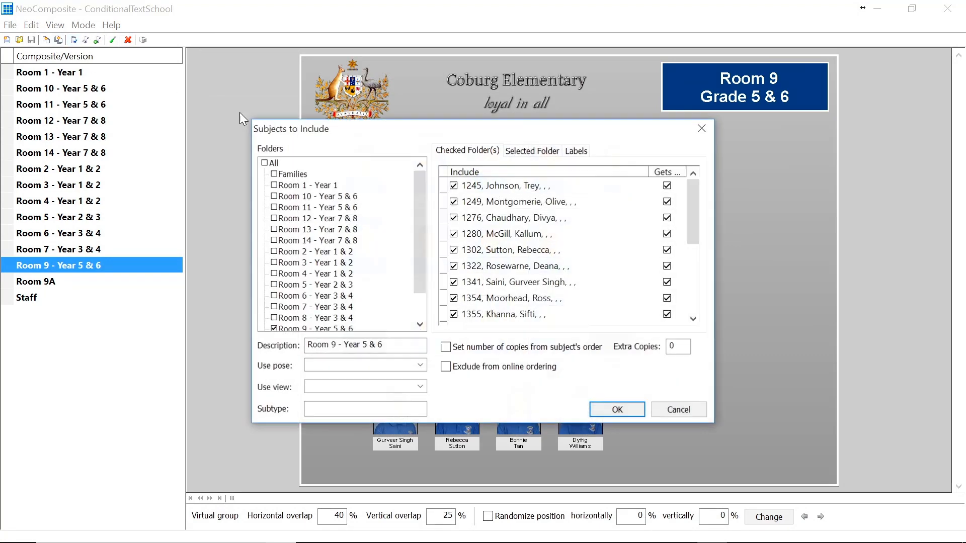
pyautogui.click(342, 329)
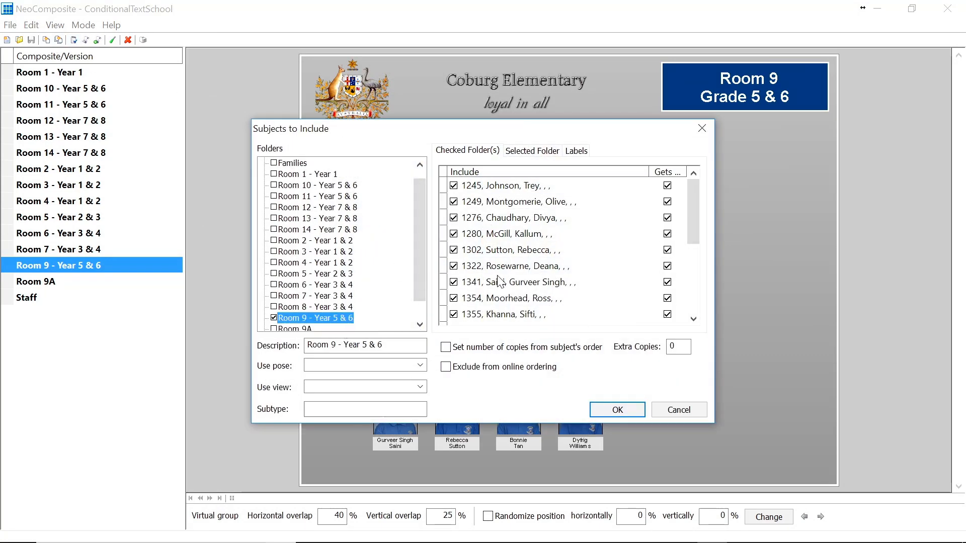
pyautogui.scroll(-3, 501, 282)
pyautogui.scroll(-1, 504, 286)
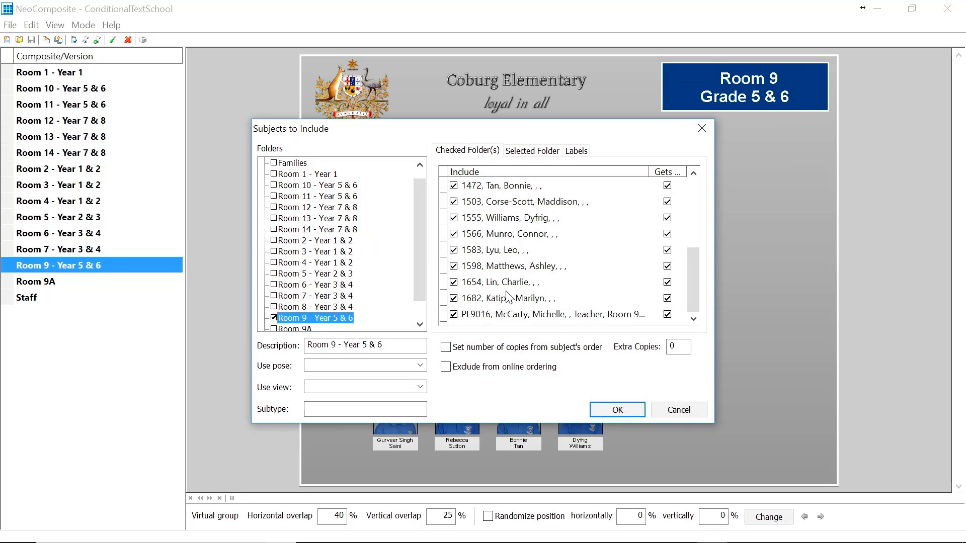
pyautogui.click(616, 410)
pyautogui.click(58, 43)
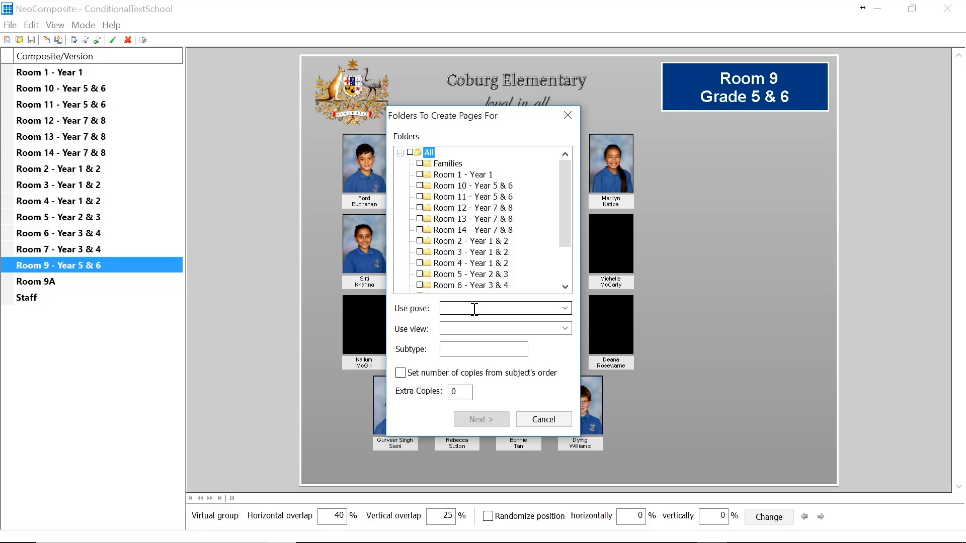
pyautogui.click(548, 419)
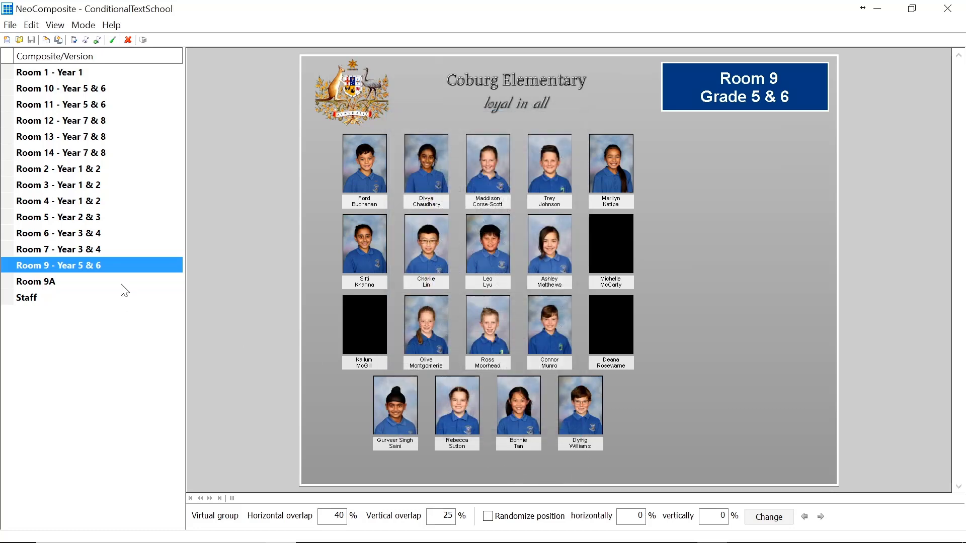
# - Return to the subject details and move the teacher from the Room 9 - Year 5 & 6 folder back into the Staff folder
pyautogui.press('F2')
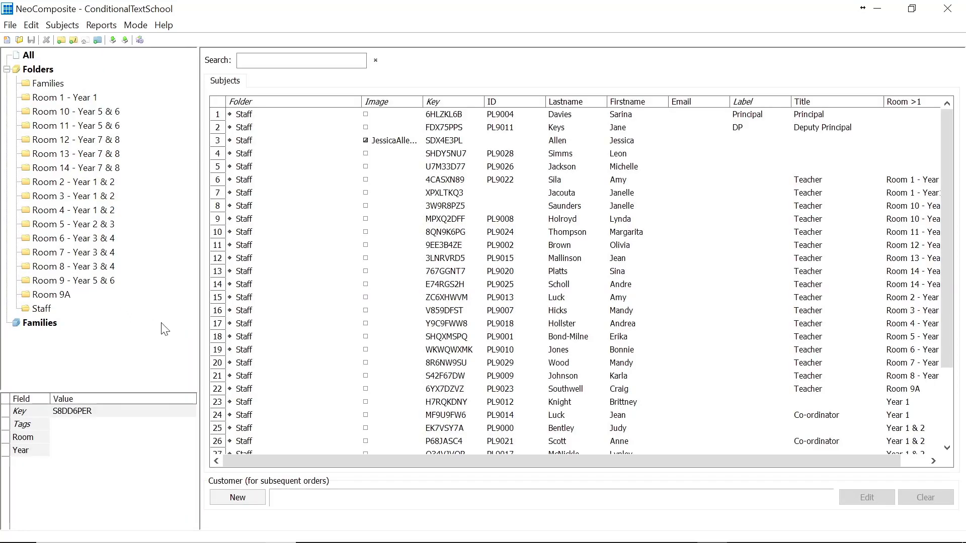
pyautogui.scroll(-3, 220, 403)
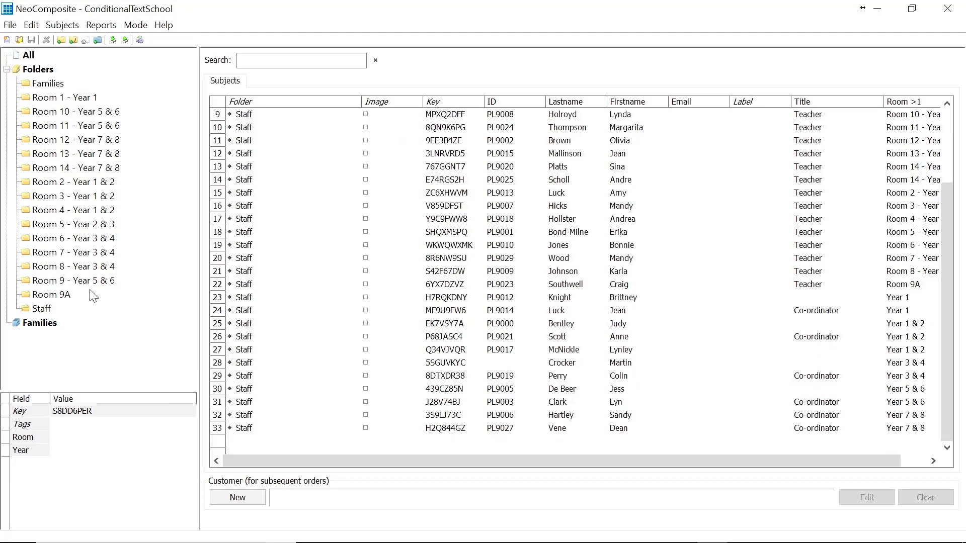
pyautogui.click(74, 284)
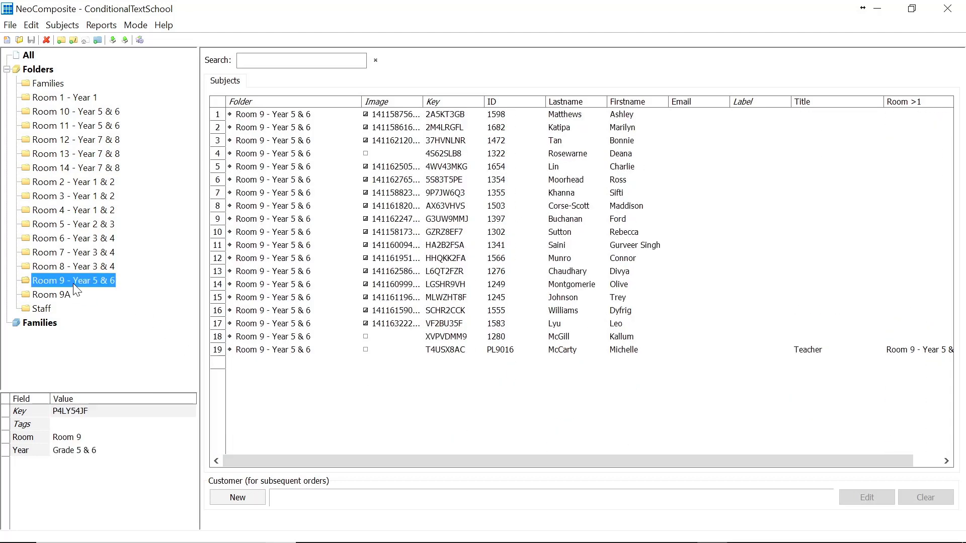
pyautogui.click(235, 352)
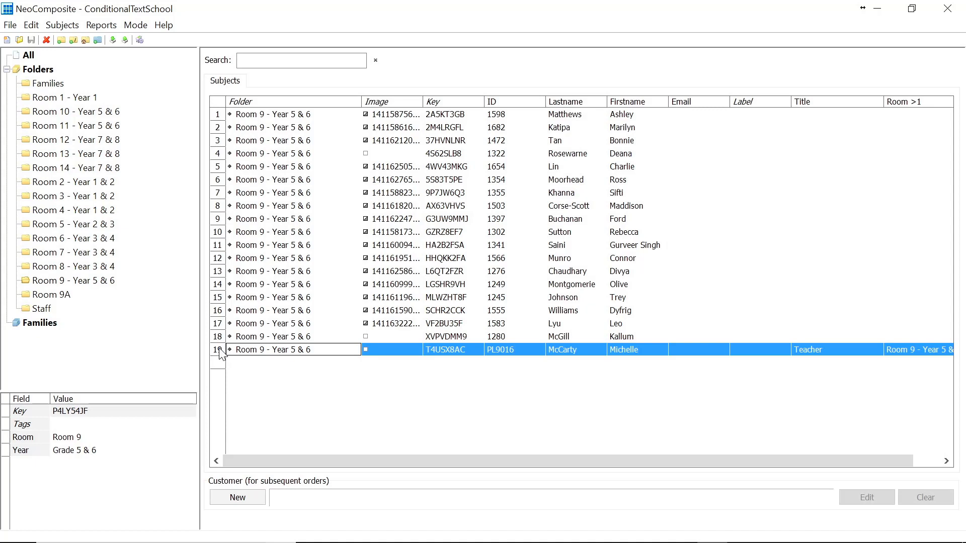
pyautogui.moveTo(234, 355); pyautogui.dragTo(47, 308)
# - Add the Room 9 - Year 5 & 6 teacher from the Staff folder to the Room 9 - Year 5 & 6 folder, keeping the Staff entry
pyautogui.click(47, 309)
pyautogui.scroll(-3, 302, 367)
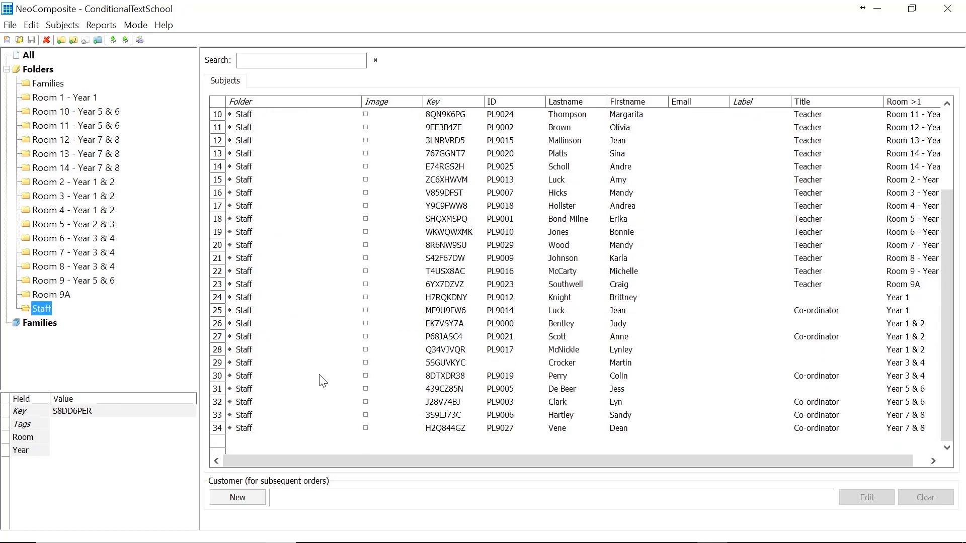
pyautogui.click(919, 273)
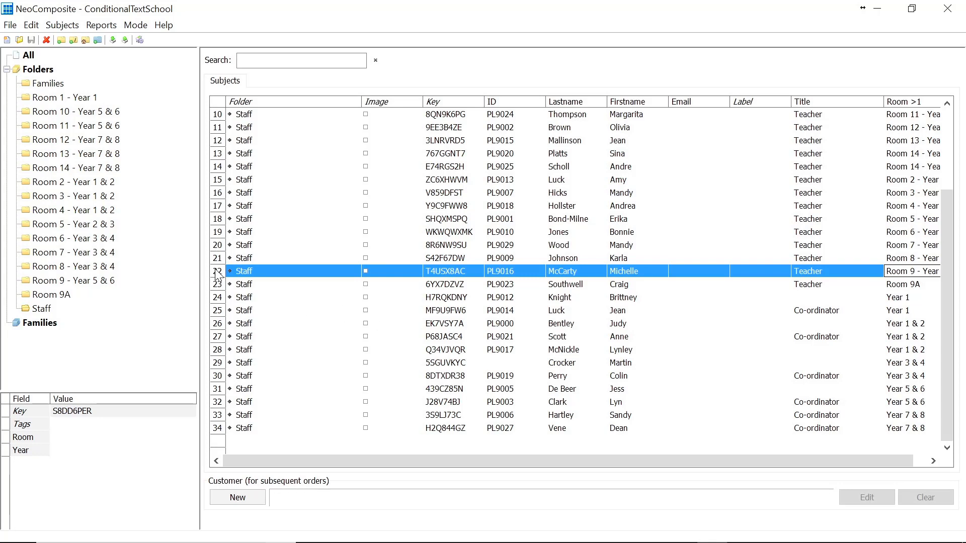
pyautogui.moveTo(217, 274); pyautogui.dragTo(98, 289)
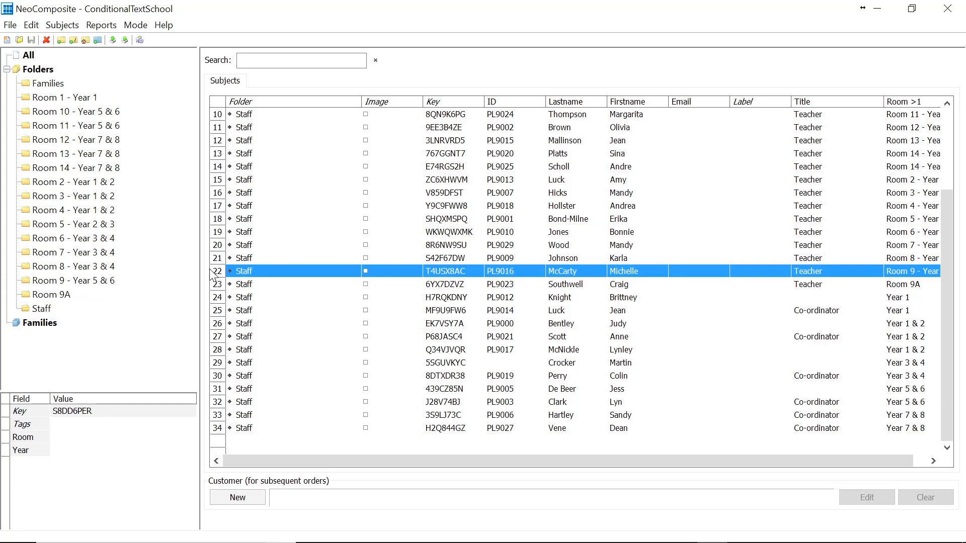
pyautogui.moveTo(216, 272); pyautogui.dragTo(106, 278)
pyautogui.click(106, 278)
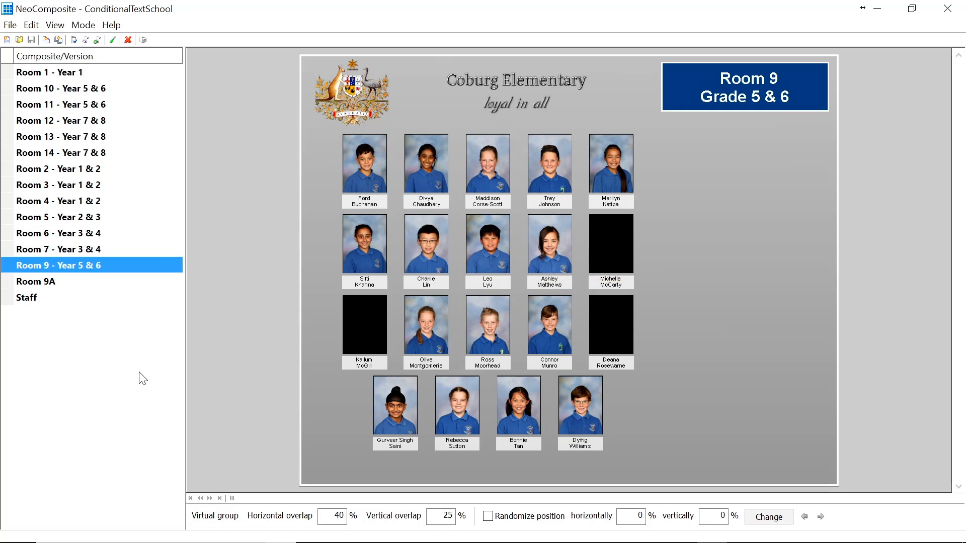
# - Return to the subject details and remove the added Staff teacher entry from the Room 9 - Year 5 & 6 folder
pyautogui.press('F2')
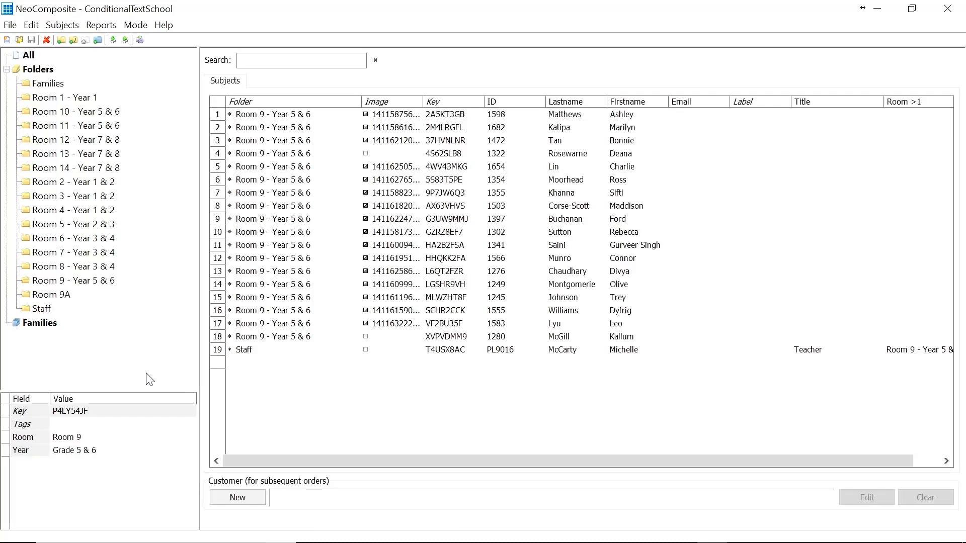
pyautogui.click(66, 282)
pyautogui.click(223, 352)
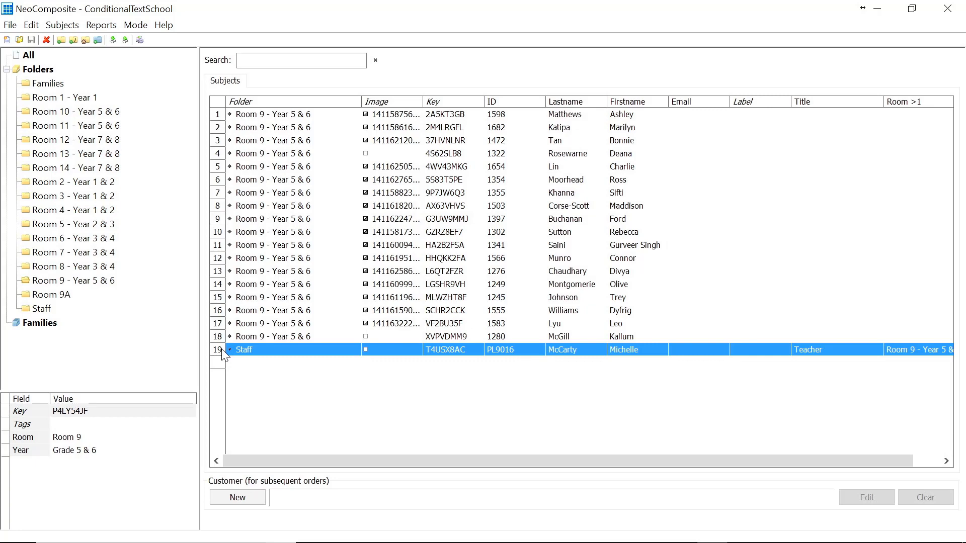
pyautogui.press('Delete')
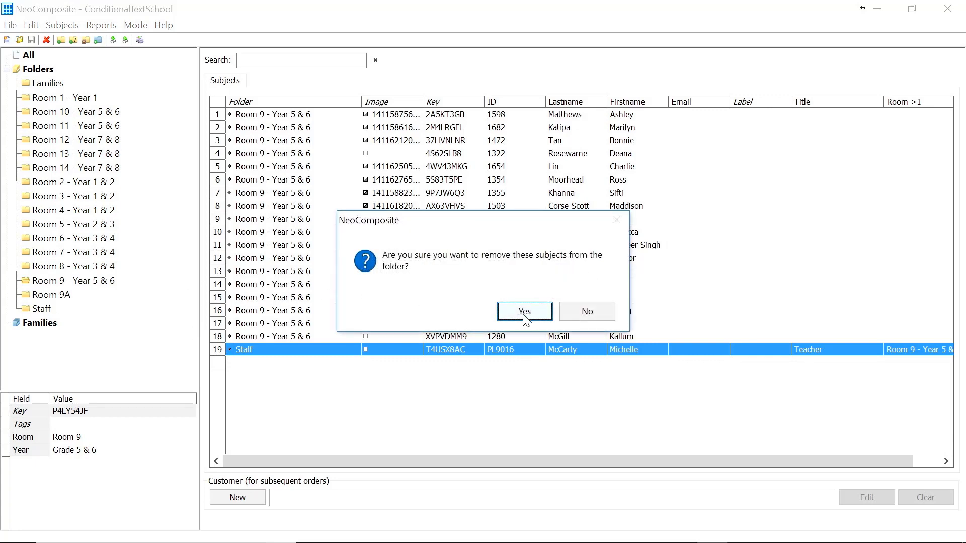
pyautogui.click(524, 315)
# - Link the Room 9 - Year 5 & 6 teacher from the Staff folder into that class folder and show the composite in Form pages mode
pyautogui.click(41, 308)
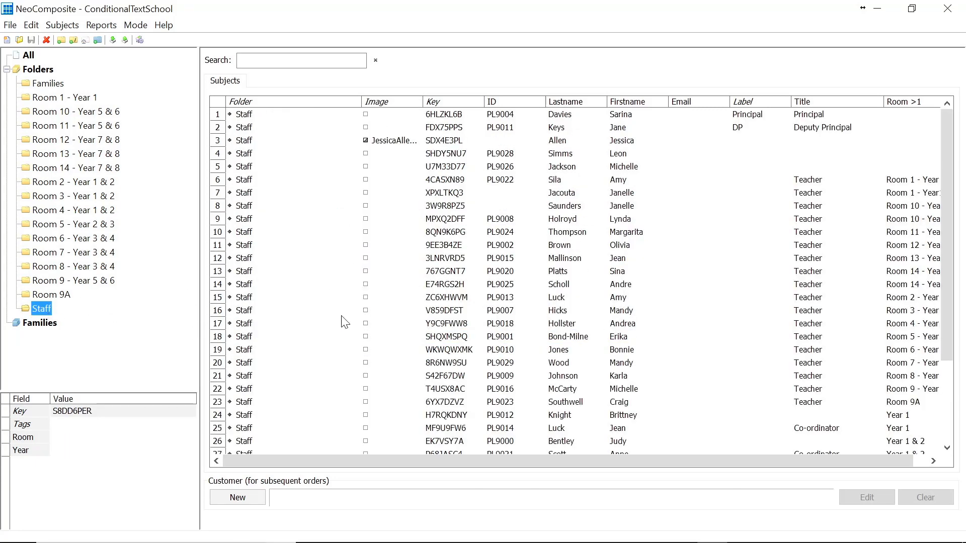
pyautogui.click(407, 388)
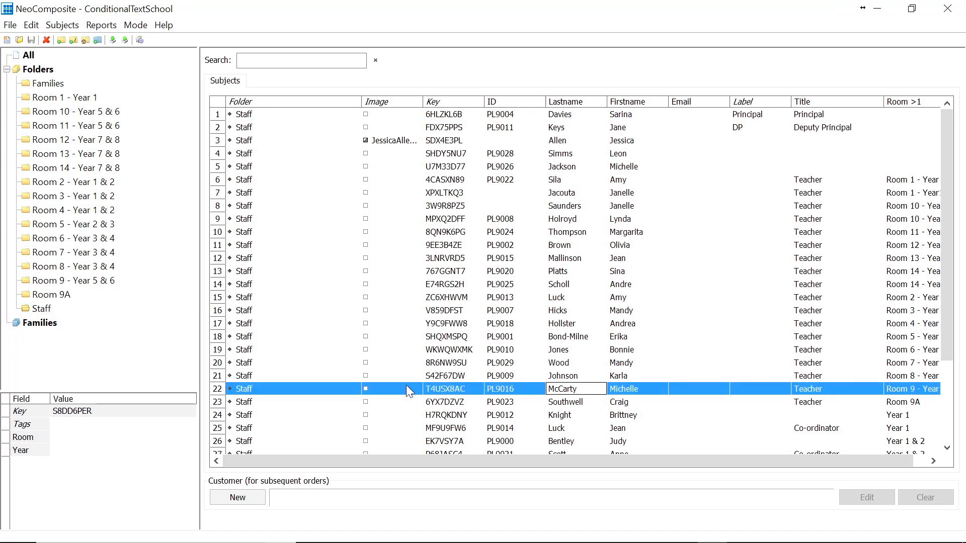
pyautogui.moveTo(227, 388); pyautogui.dragTo(109, 277)
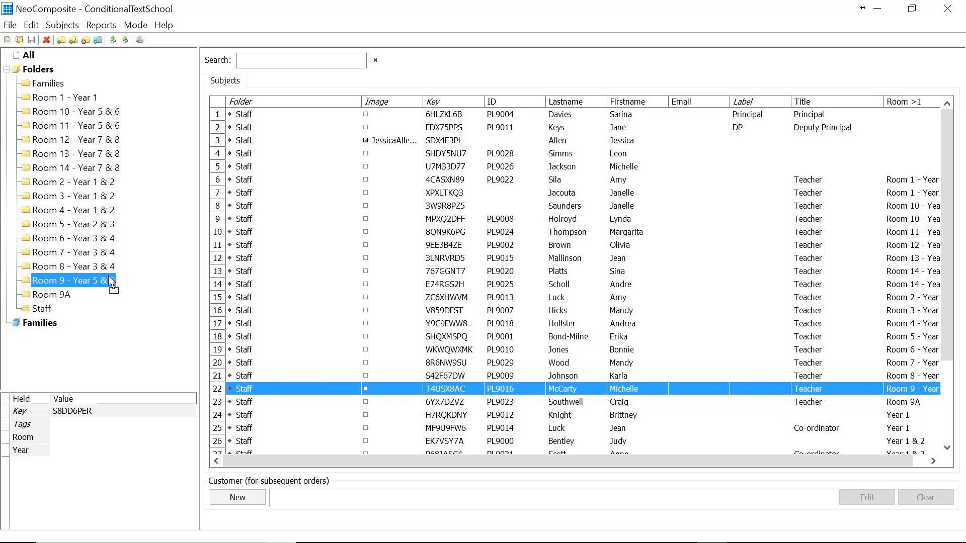
pyautogui.moveTo(110, 282); pyautogui.dragTo(110, 281)
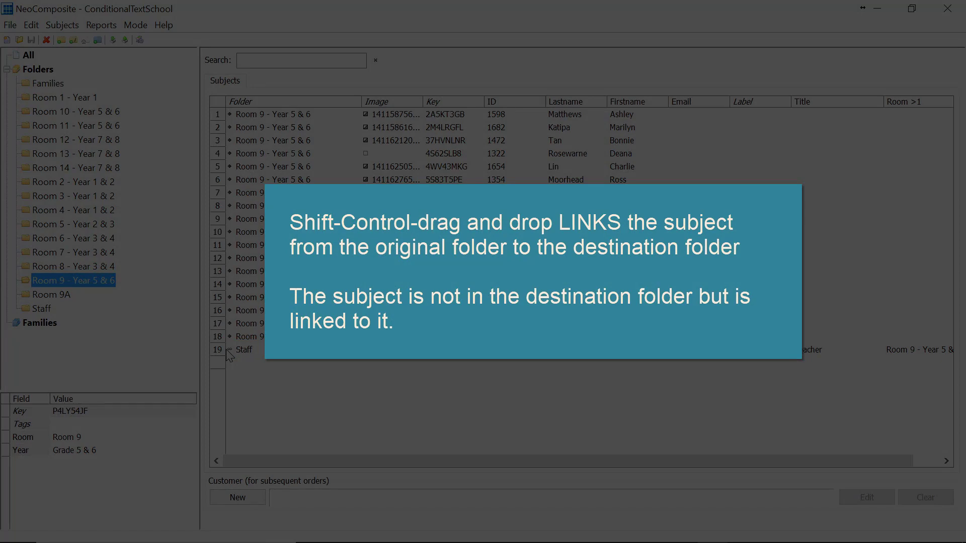
pyautogui.click(136, 25)
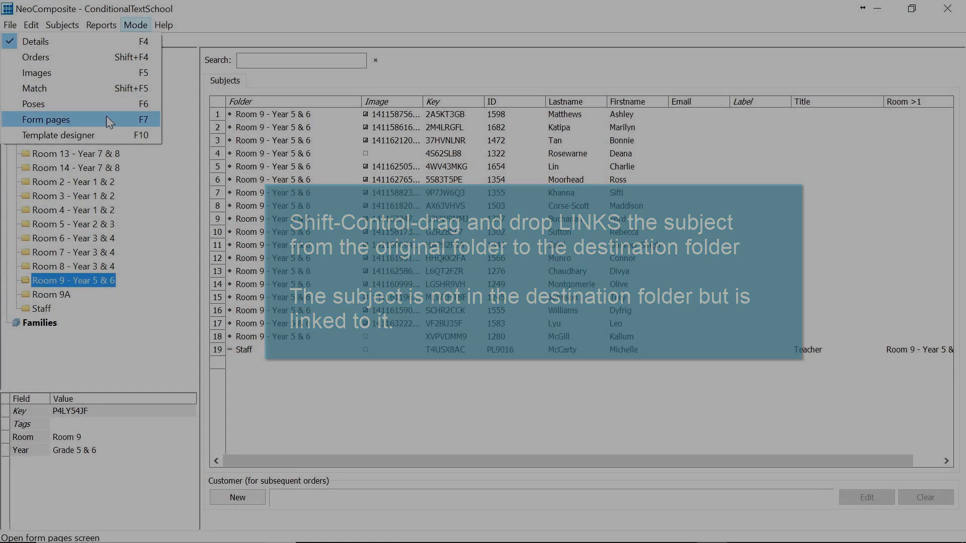
pyautogui.click(105, 119)
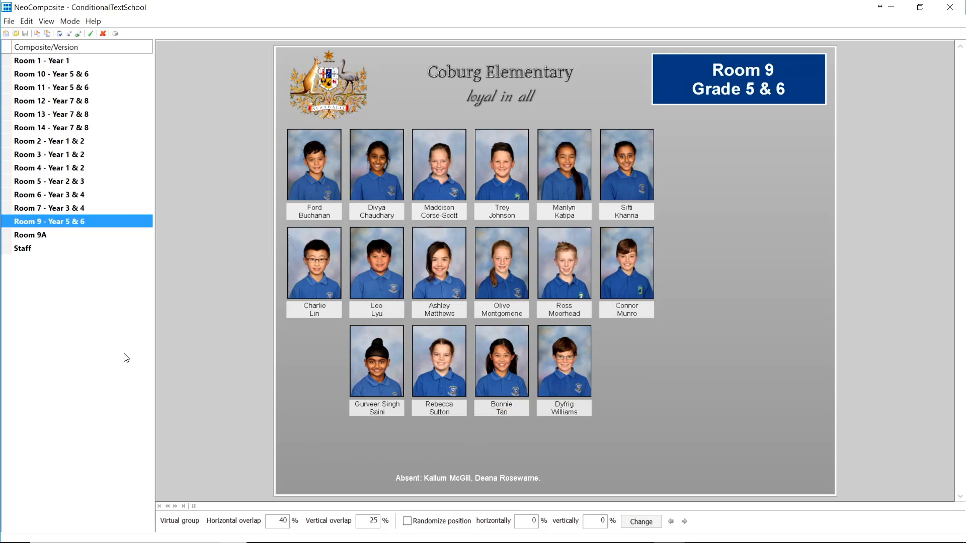
# - Back in the subject details, link the untitled staff member in row 5 of the Staff folder into the Room 9 - Year 5 & 6 folder
pyautogui.press('F5')
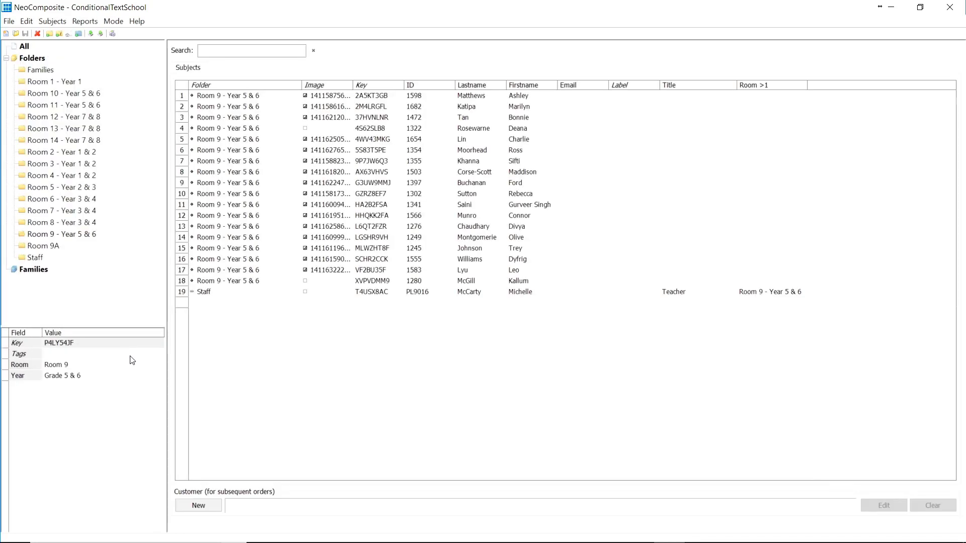
pyautogui.click(81, 237)
pyautogui.click(35, 258)
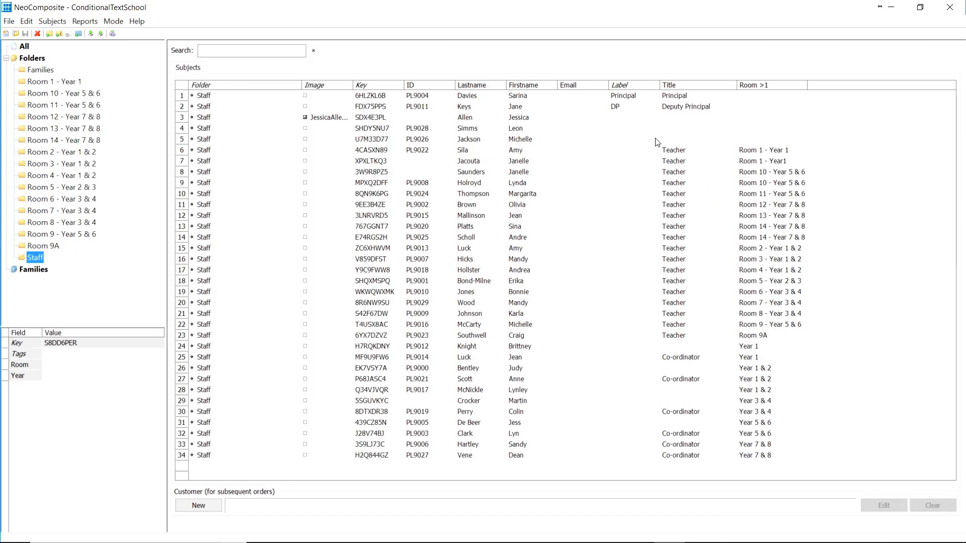
pyautogui.click(669, 140)
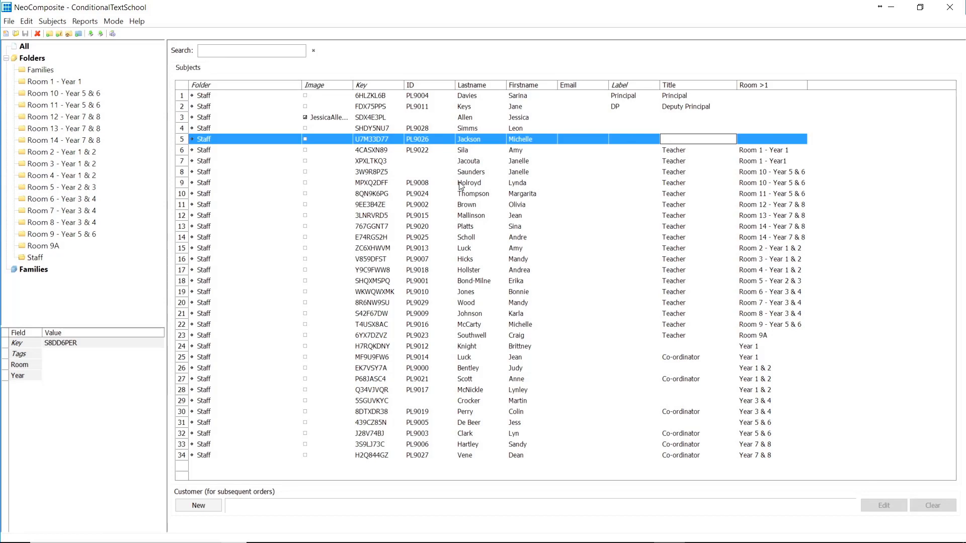
pyautogui.moveTo(200, 139); pyautogui.dragTo(74, 238)
pyautogui.click(73, 238)
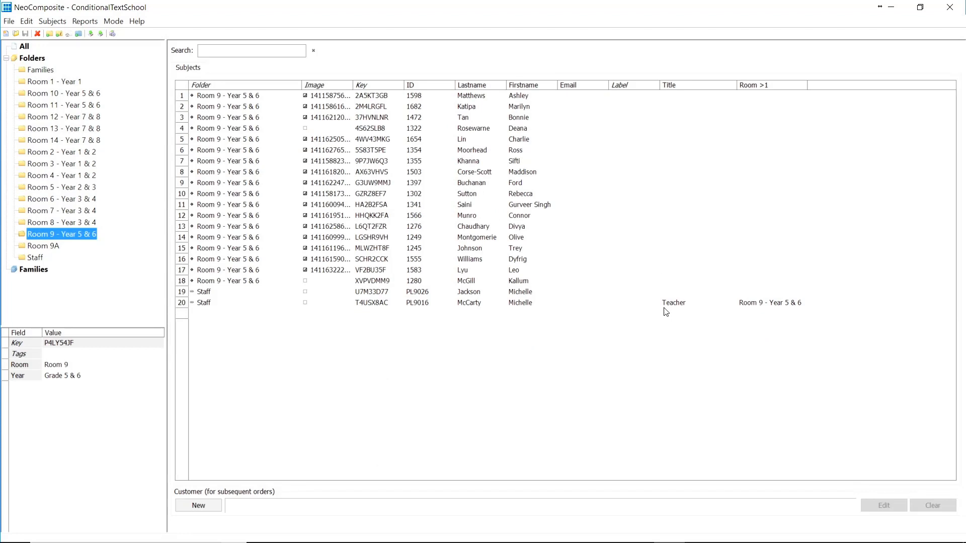
# - Check the staff linked in the Room 11 - Year 5 & 6 folder and link the Year 5 & 6 Co-ordinator from Staff into Room 9
pyautogui.click(677, 292)
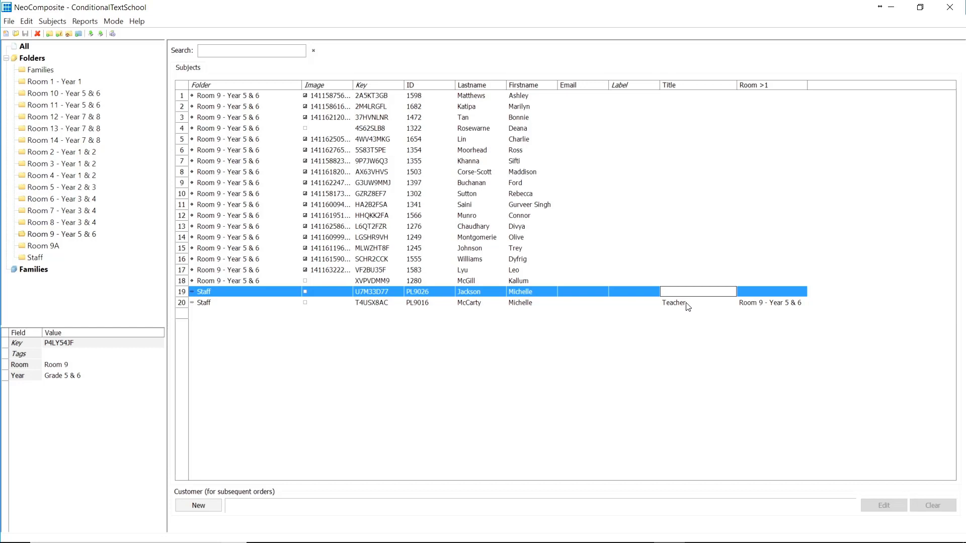
pyautogui.click(88, 96)
pyautogui.click(87, 105)
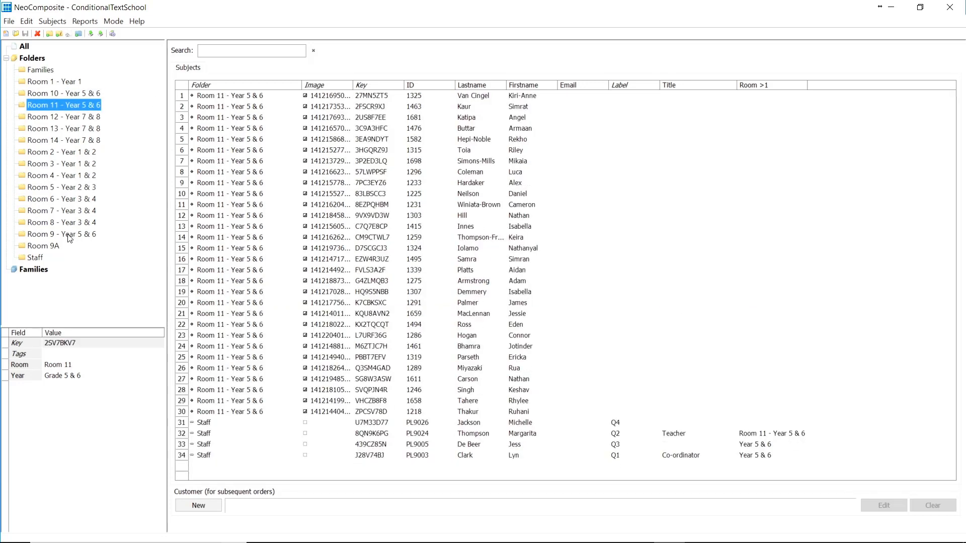
pyautogui.click(67, 234)
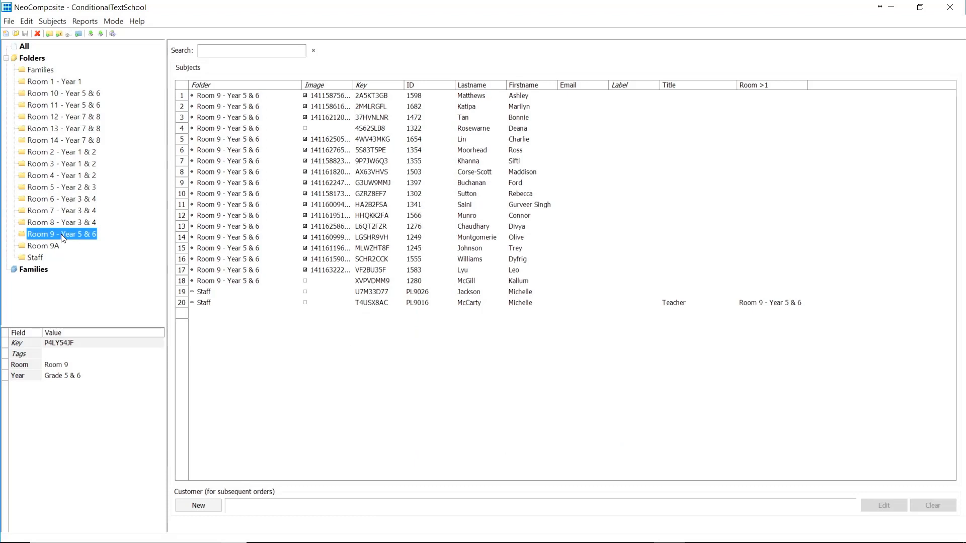
pyautogui.click(35, 258)
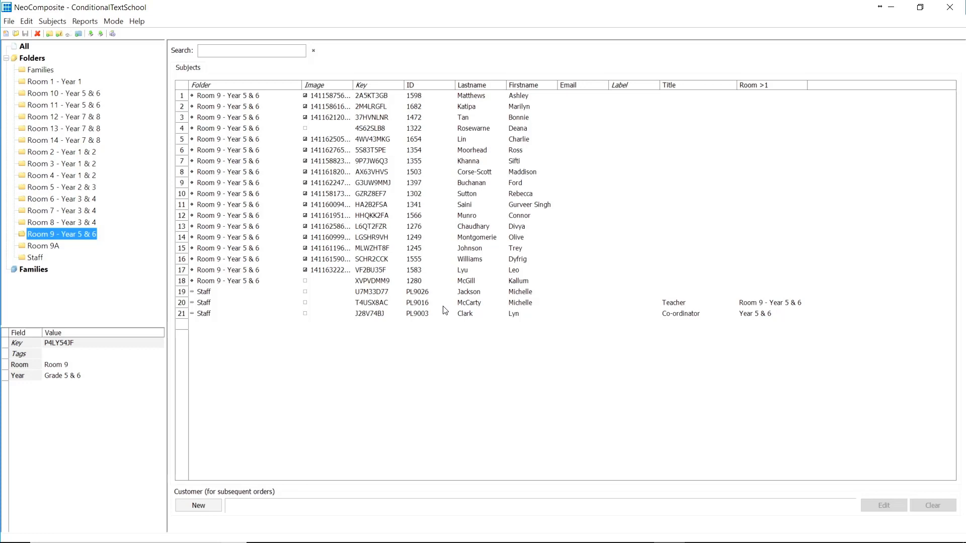
# - Open the Room 10 - Year 5 & 6 folder, and display that class's composite page in Form pages mode
pyautogui.click(78, 94)
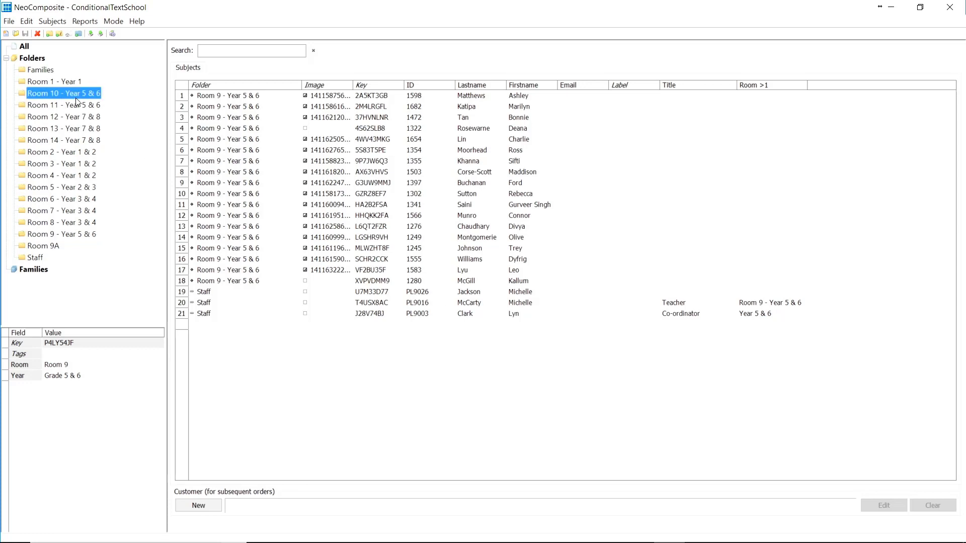
pyautogui.press('F7')
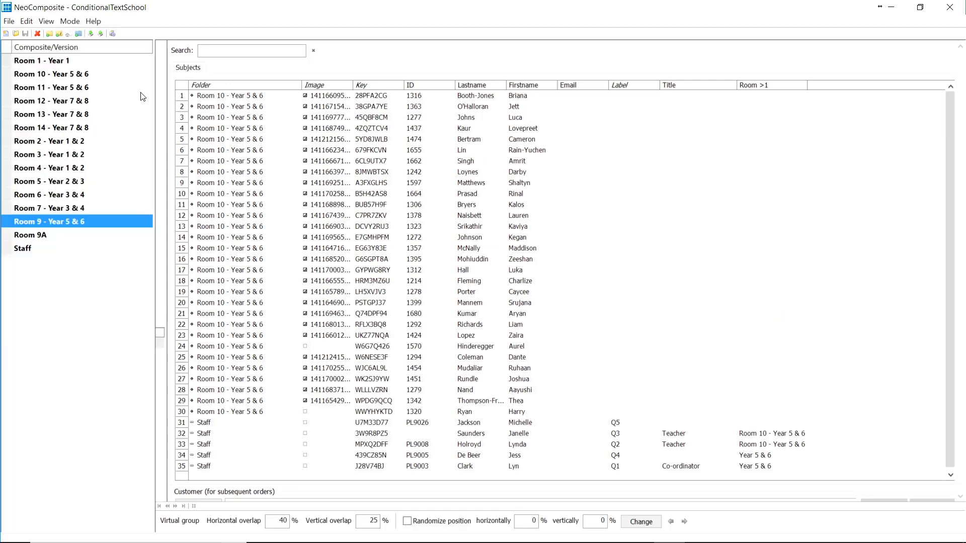
pyautogui.click(60, 74)
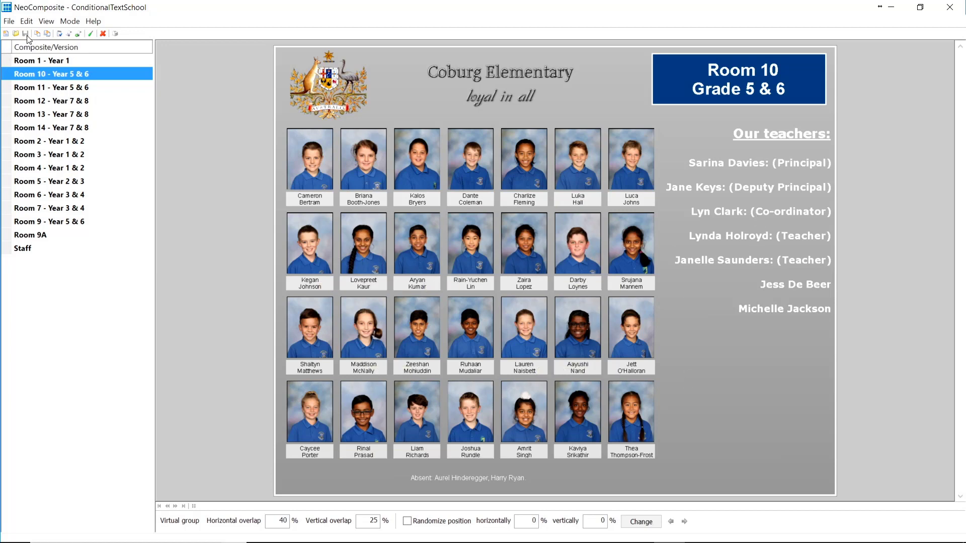
# - Switch to the Template designer and open the DesignStat.cpt template
pyautogui.click(72, 23)
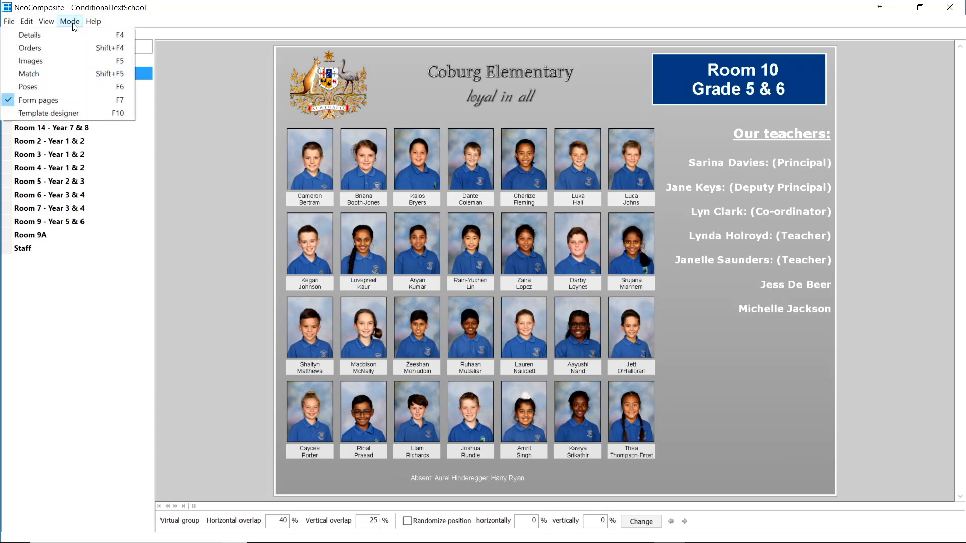
pyautogui.click(67, 115)
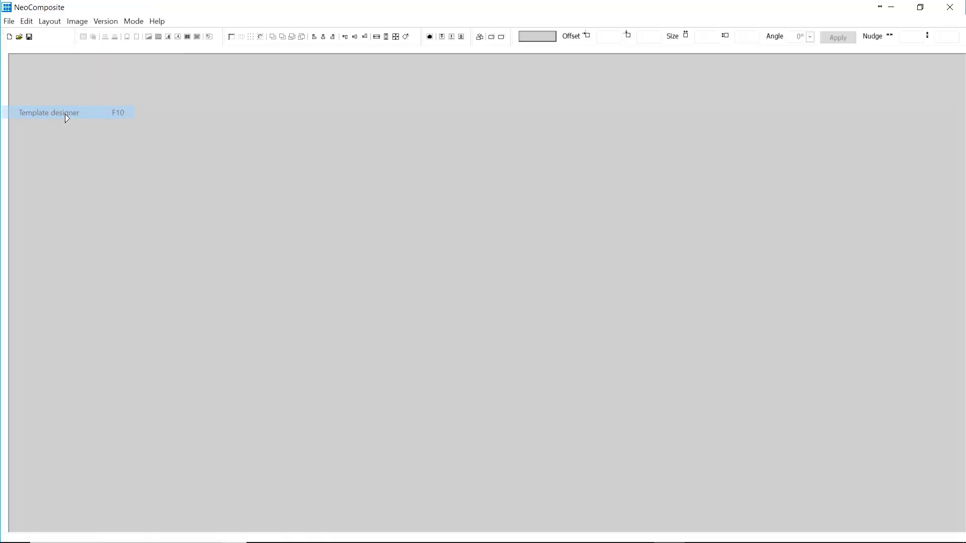
pyautogui.click(19, 38)
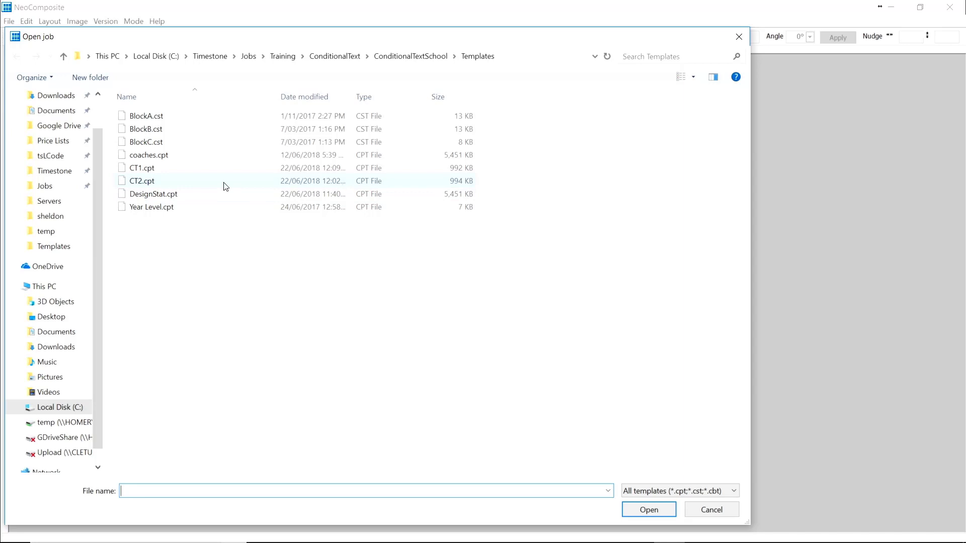
pyautogui.click(163, 200)
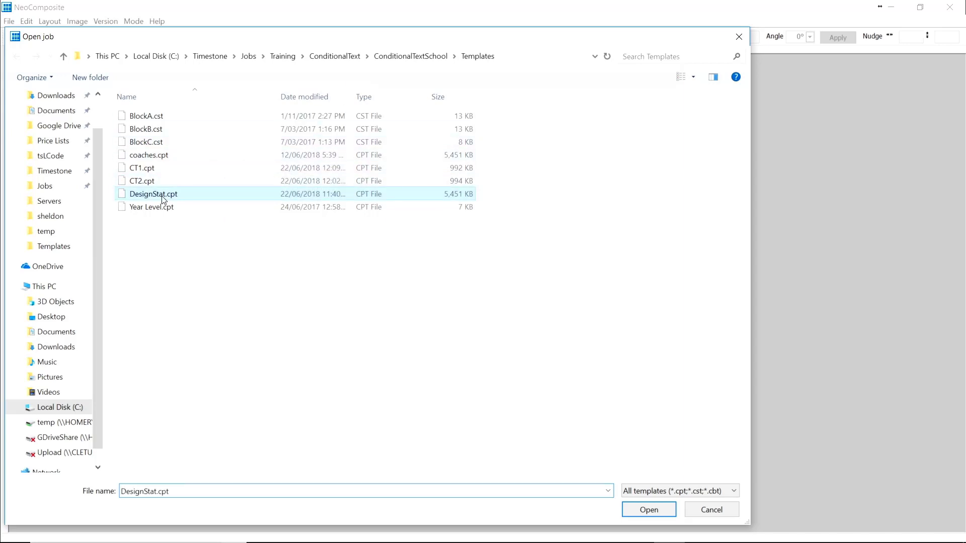
pyautogui.doubleClick(163, 199)
# - Open the teachers text frame under the room and year title for editing and enlarge its text editor
pyautogui.click(639, 199)
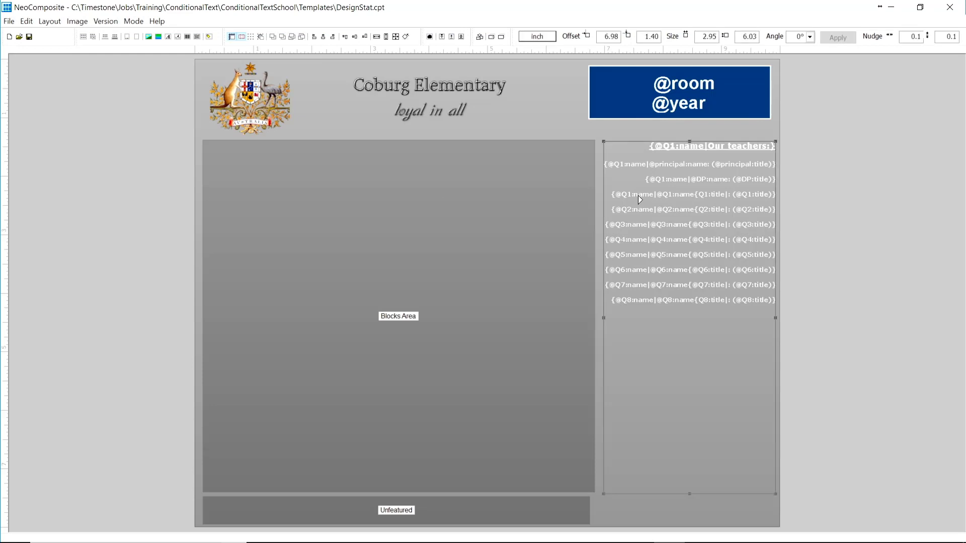
pyautogui.doubleClick(639, 200)
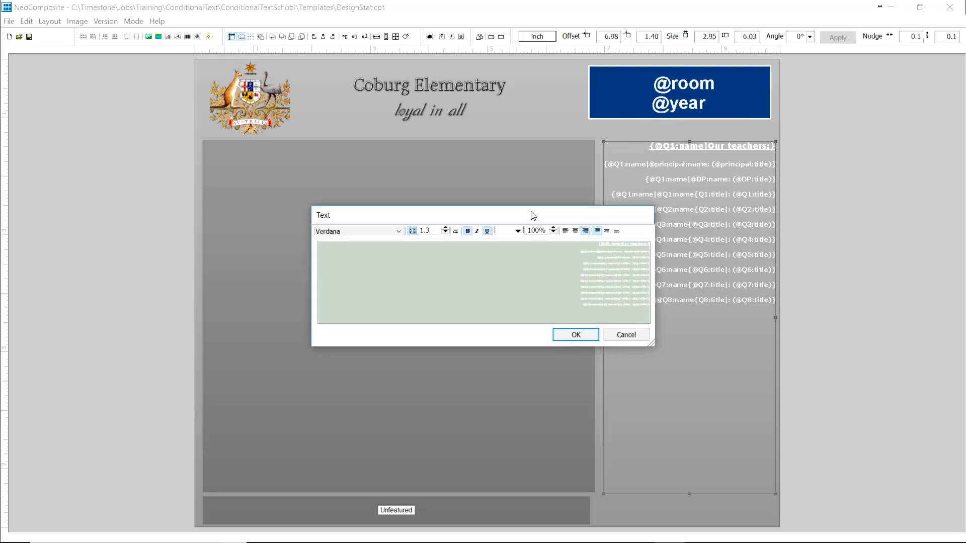
pyautogui.moveTo(530, 215); pyautogui.dragTo(457, 117)
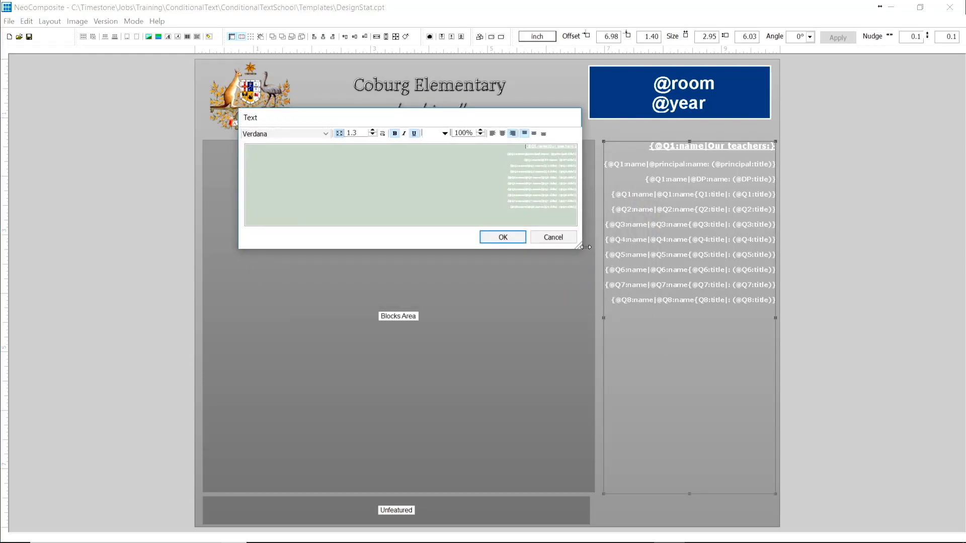
pyautogui.moveTo(586, 247); pyautogui.dragTo(799, 458)
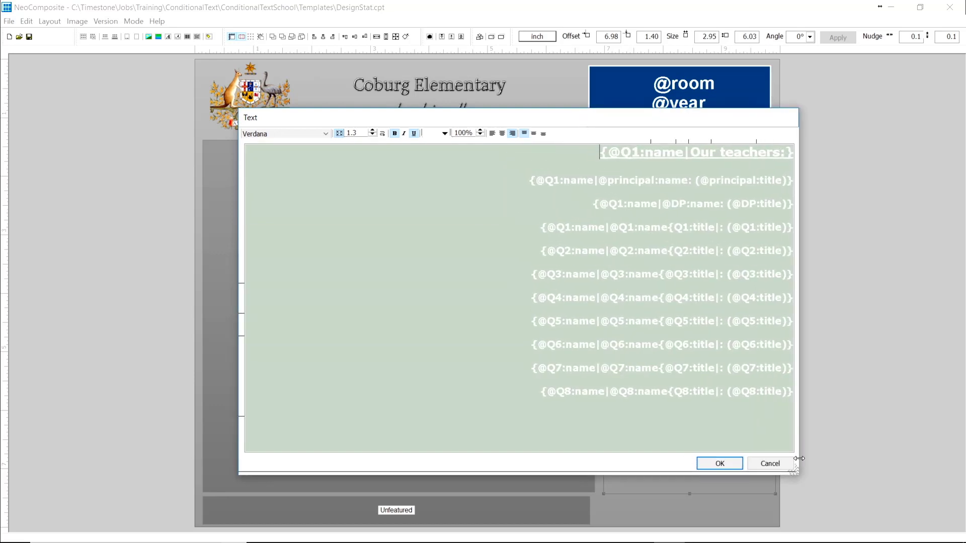
pyautogui.hotkey('ctrl', 'a')
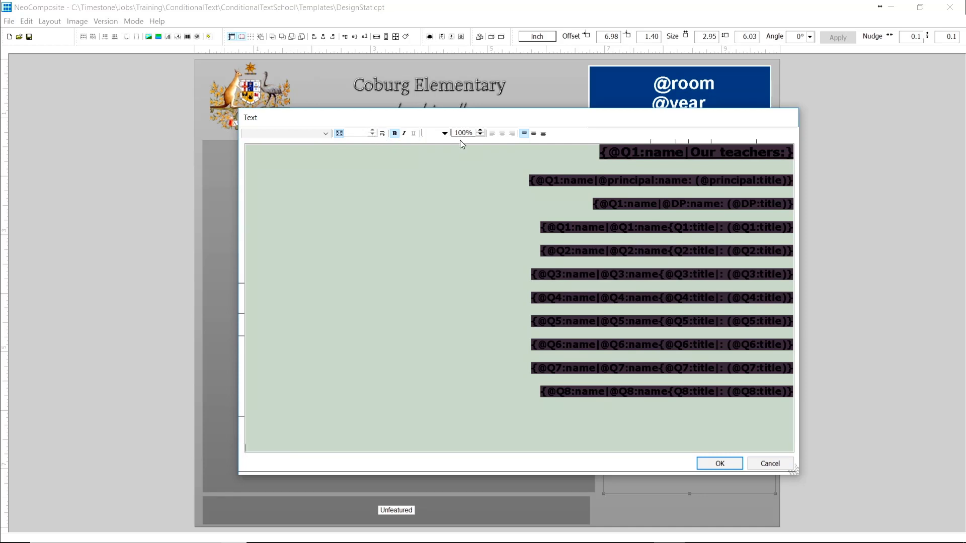
pyautogui.click(445, 136)
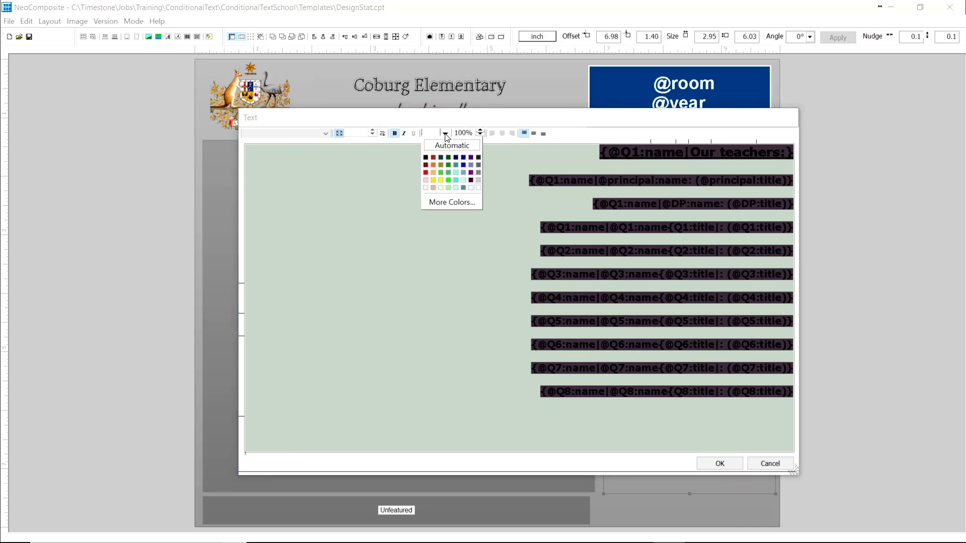
pyautogui.click(426, 157)
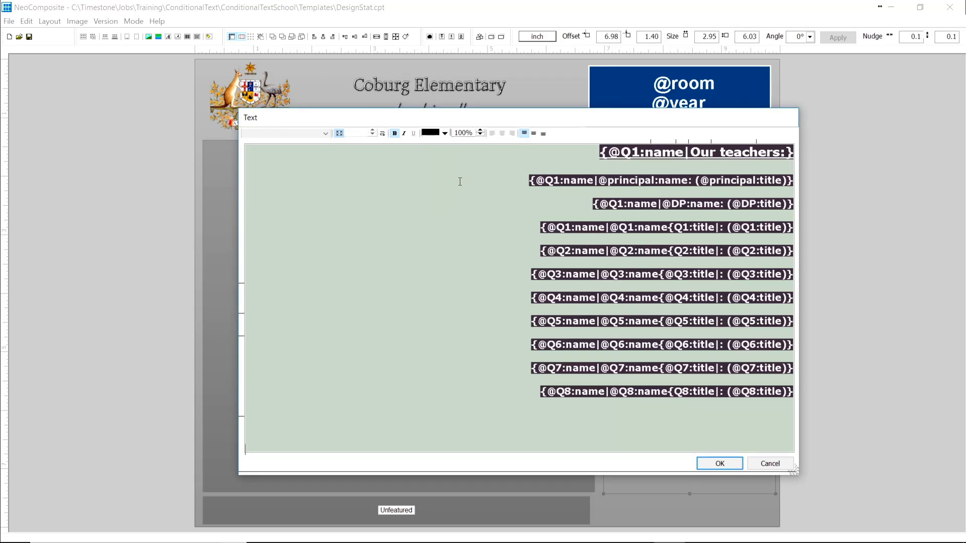
pyautogui.click(678, 442)
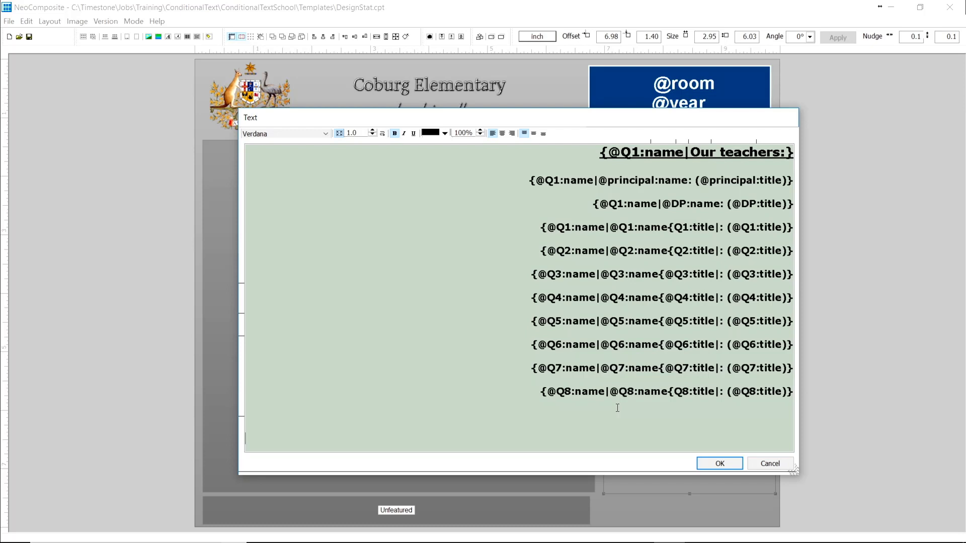
pyautogui.click(762, 464)
pyautogui.click(153, 334)
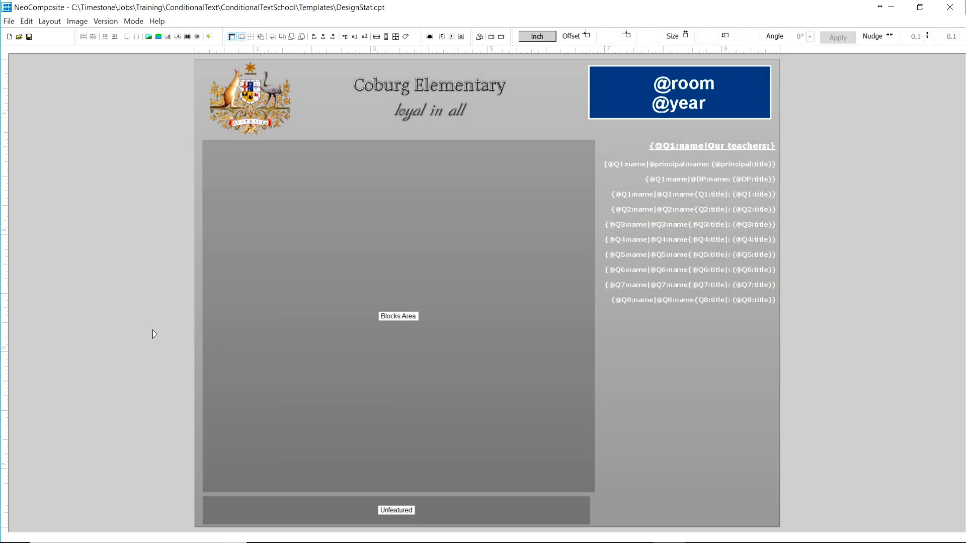
# - In the subject details, check the Label column of the Room 9 - Year 5 & 6 folder and the principal and deputy principal labels in Staff
pyautogui.press('F5')
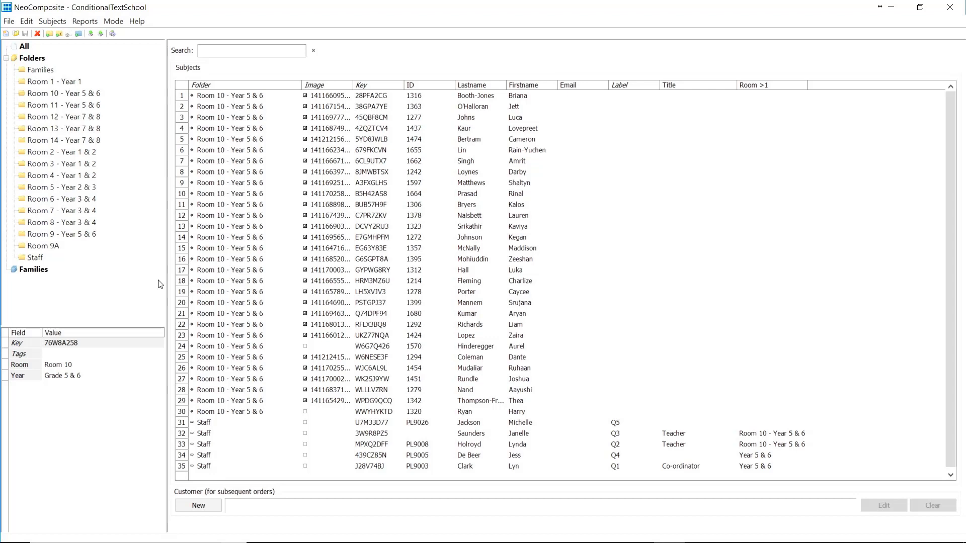
pyautogui.click(92, 238)
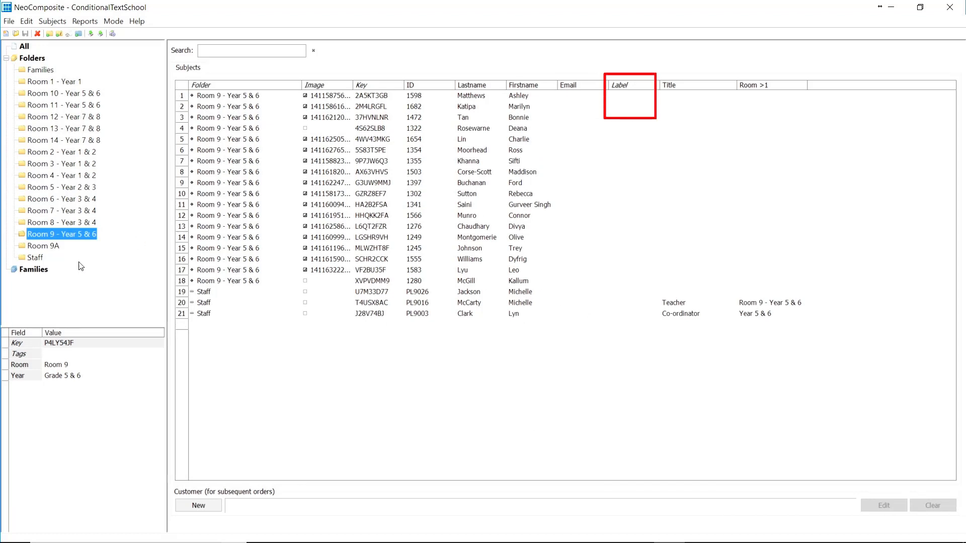
pyautogui.click(36, 258)
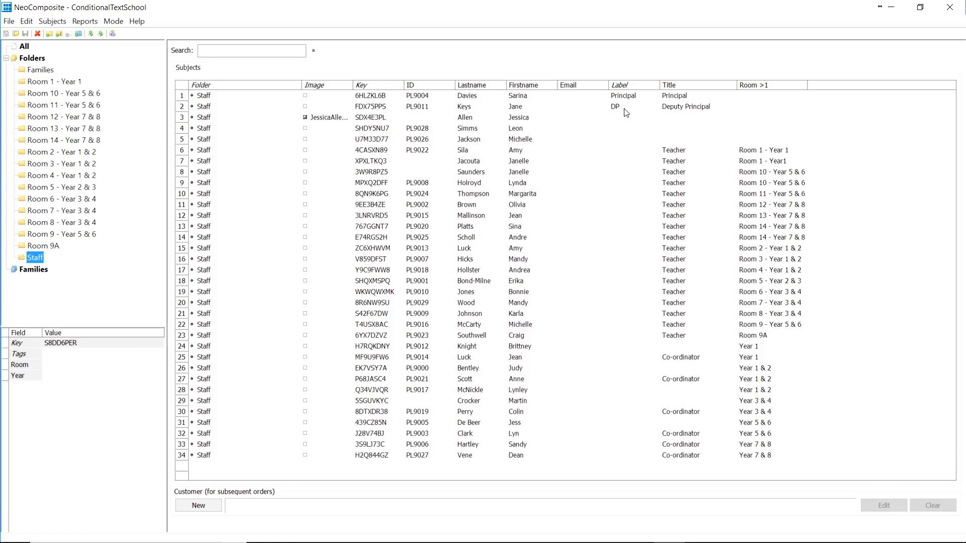
pyautogui.click(640, 96)
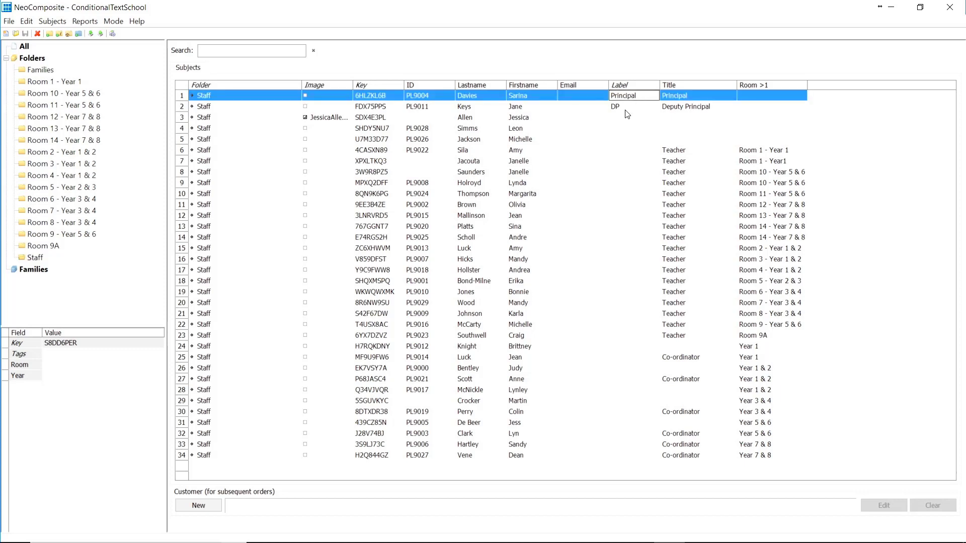
pyautogui.click(629, 108)
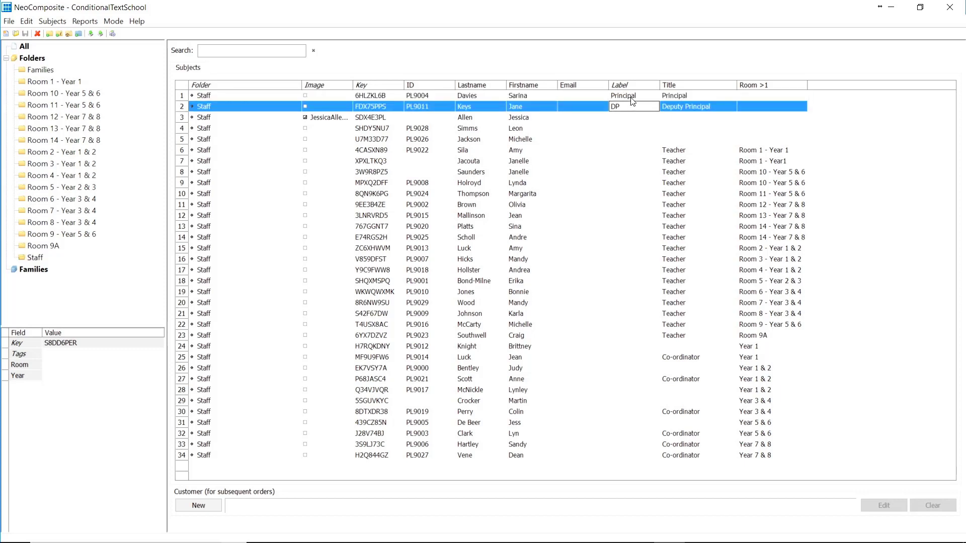
pyautogui.click(631, 99)
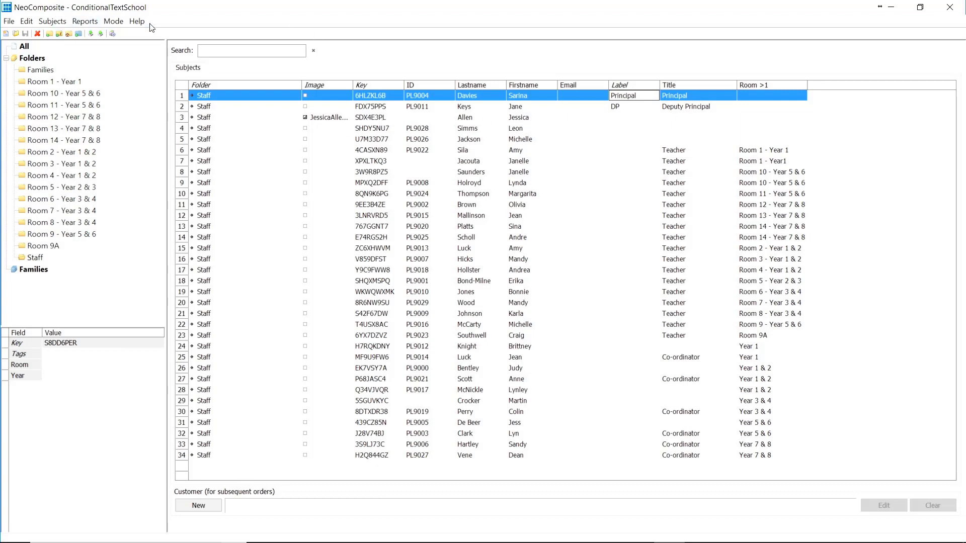
# - Back in the Template designer, colour all of the teachers text black and save the template
pyautogui.click(114, 22)
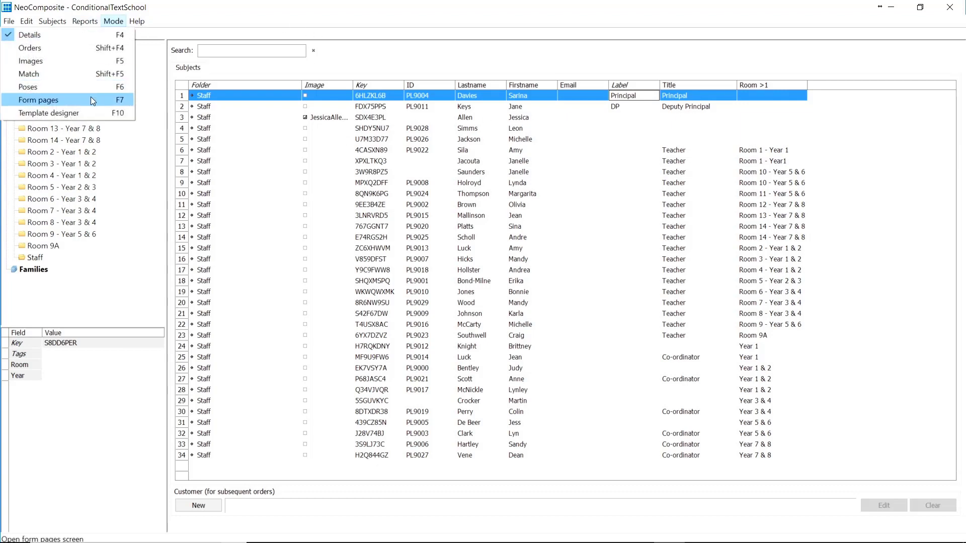
pyautogui.click(86, 112)
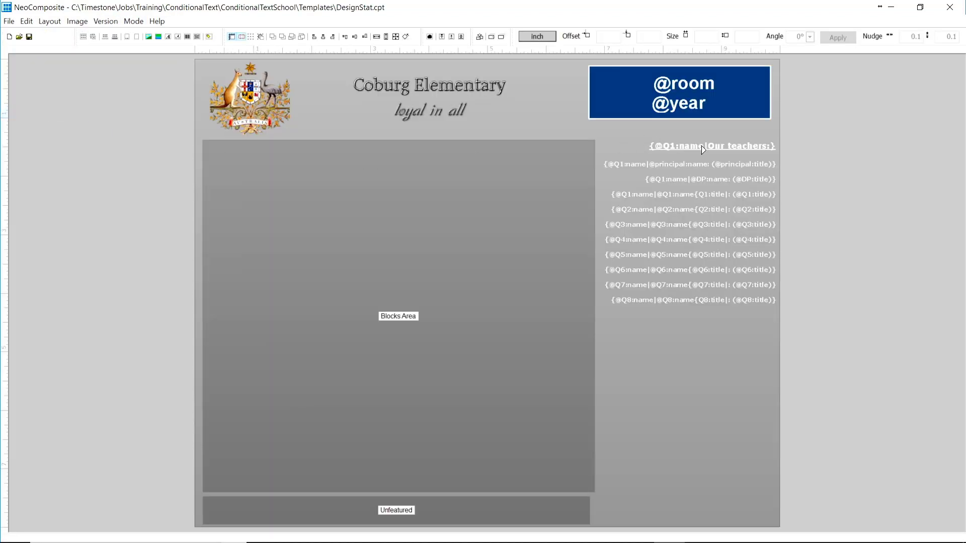
pyautogui.doubleClick(683, 171)
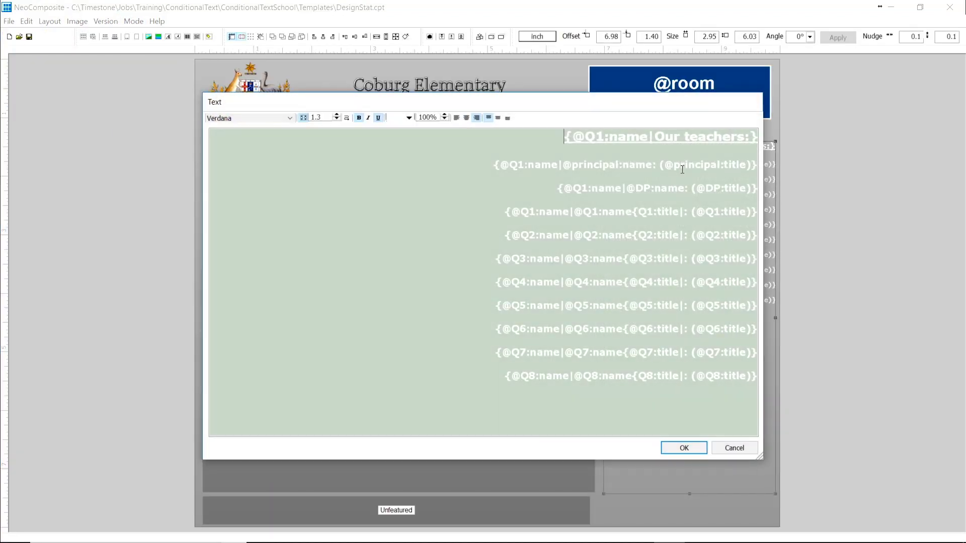
pyautogui.click(624, 171)
pyautogui.moveTo(564, 167); pyautogui.dragTo(567, 166)
pyautogui.click(713, 377)
pyautogui.hotkey('ctrl', 'a')
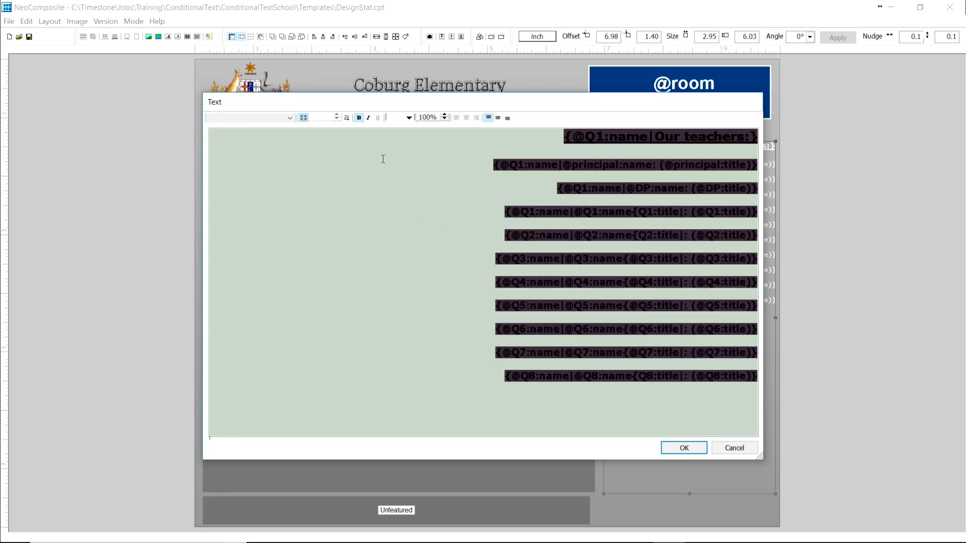
pyautogui.click(409, 118)
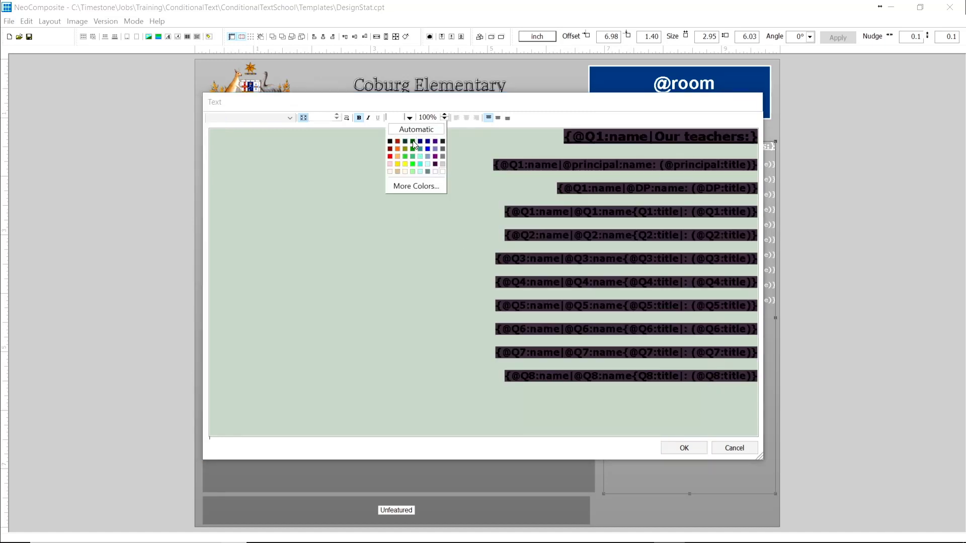
pyautogui.click(389, 149)
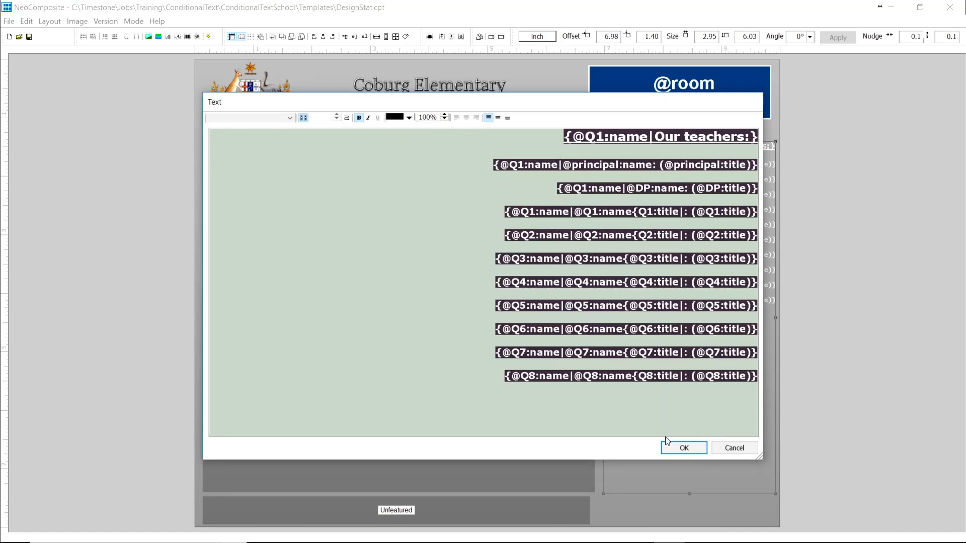
pyautogui.click(677, 449)
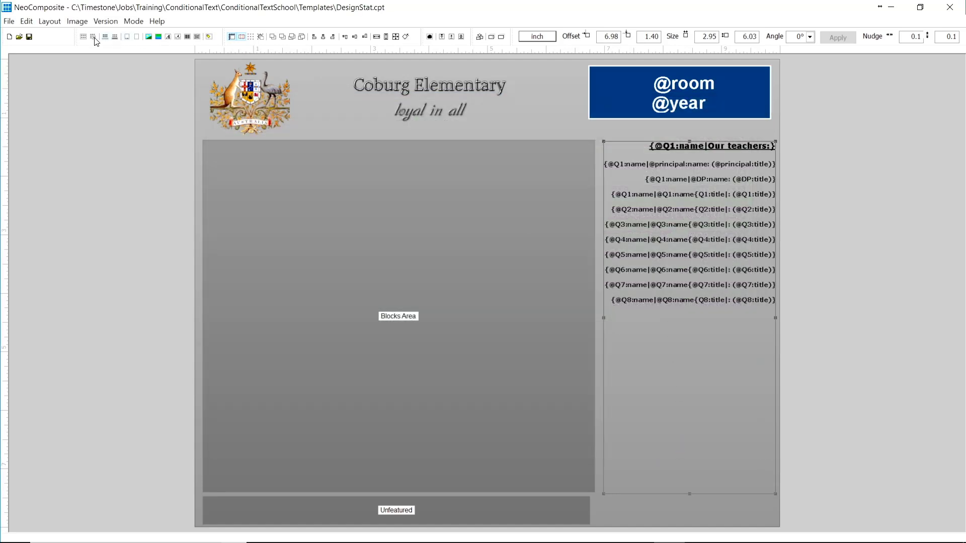
pyautogui.click(29, 37)
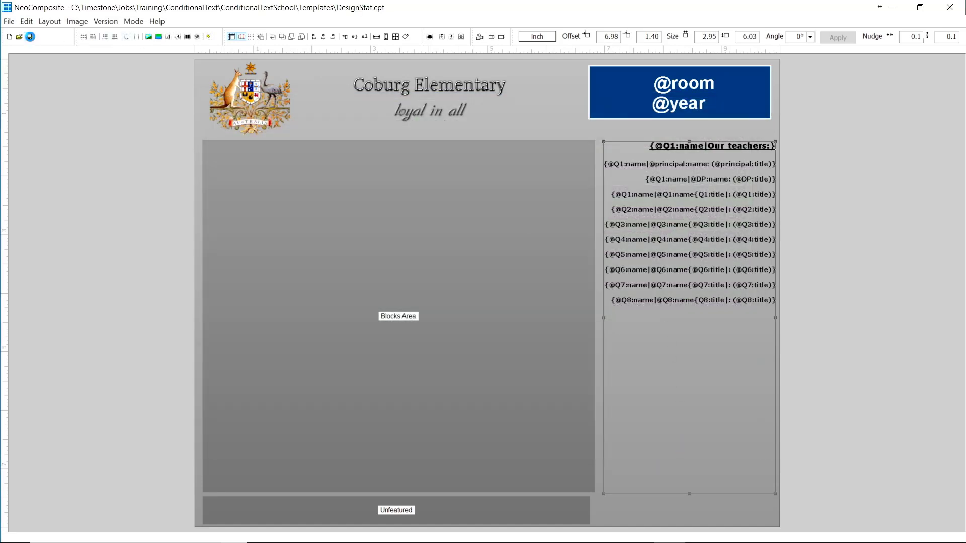
pyautogui.doubleClick(681, 265)
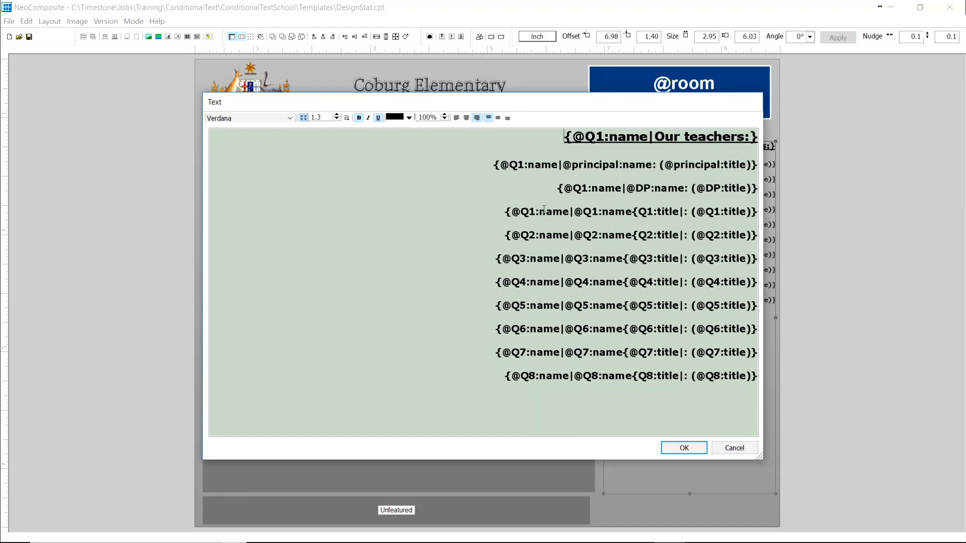
pyautogui.moveTo(565, 164); pyautogui.dragTo(618, 165)
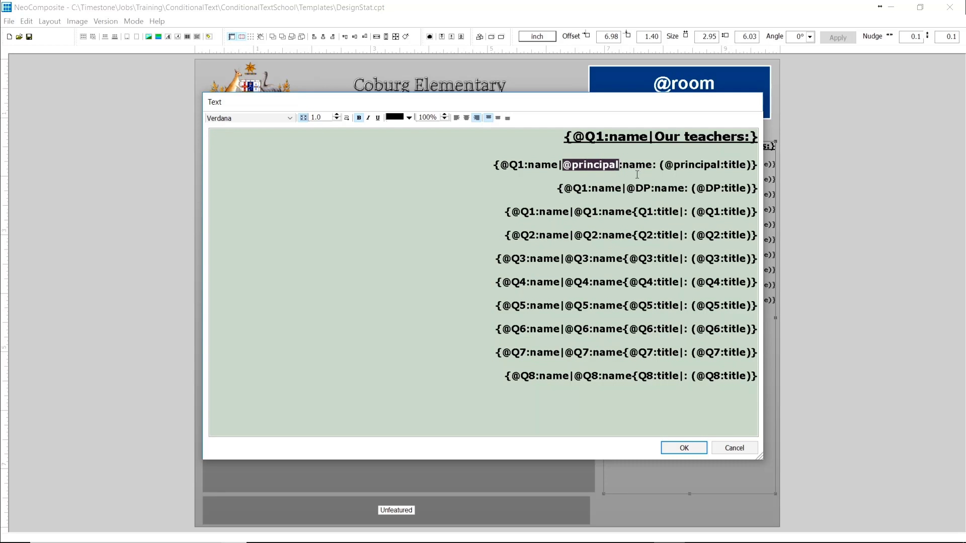
pyautogui.moveTo(622, 165); pyautogui.dragTo(653, 164)
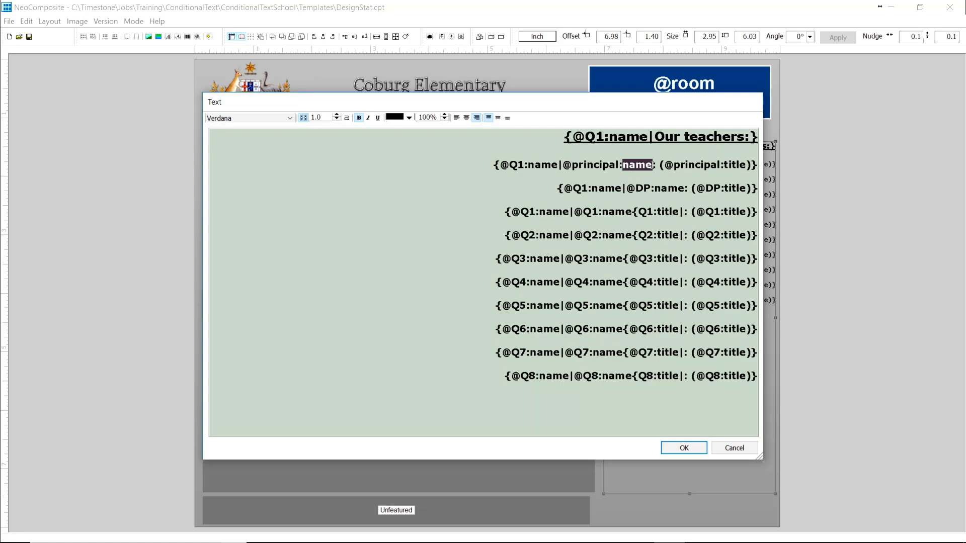
pyautogui.click(596, 169)
pyautogui.moveTo(623, 166); pyautogui.dragTo(720, 166)
pyautogui.click(731, 164)
pyautogui.click(661, 166)
pyautogui.moveTo(665, 139); pyautogui.dragTo(746, 147)
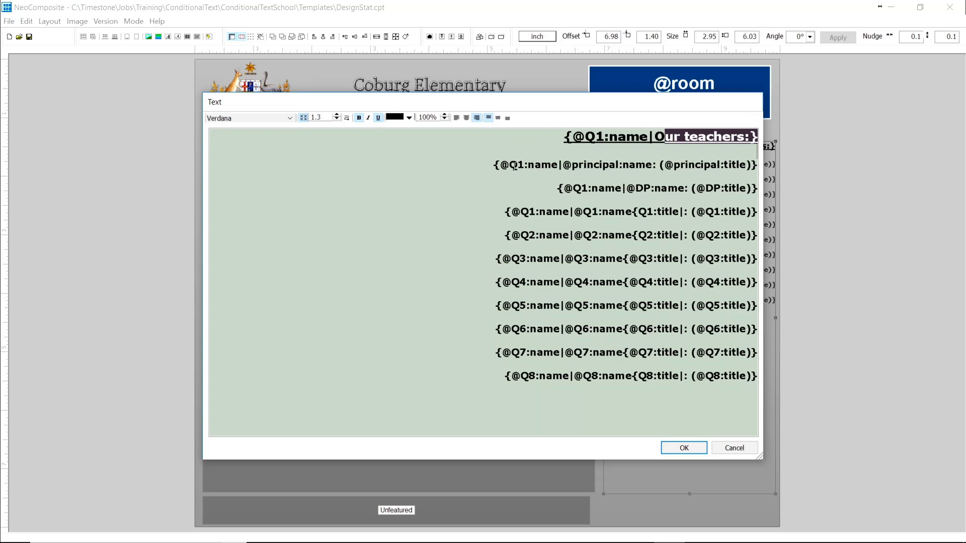
pyautogui.moveTo(516, 167); pyautogui.dragTo(523, 165)
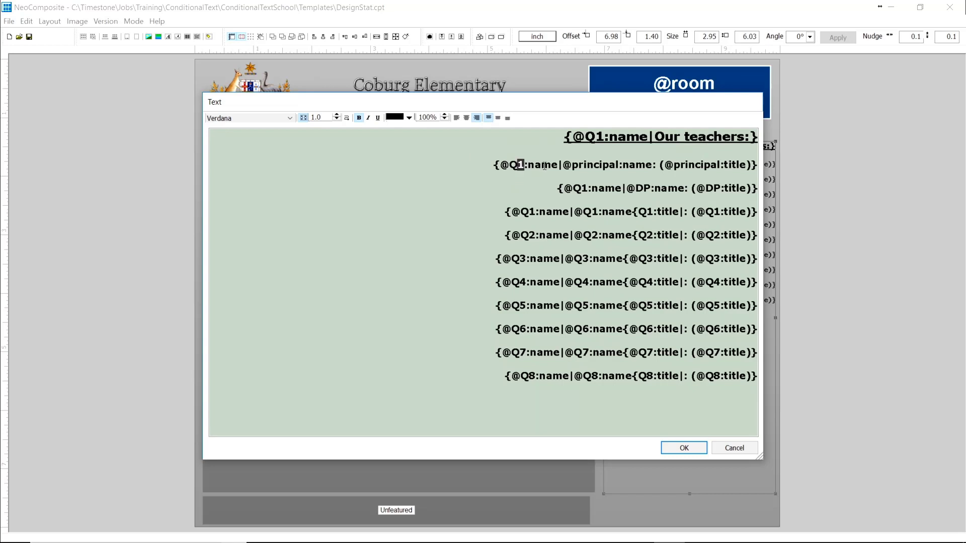
pyautogui.click(544, 166)
pyautogui.moveTo(581, 165); pyautogui.dragTo(659, 165)
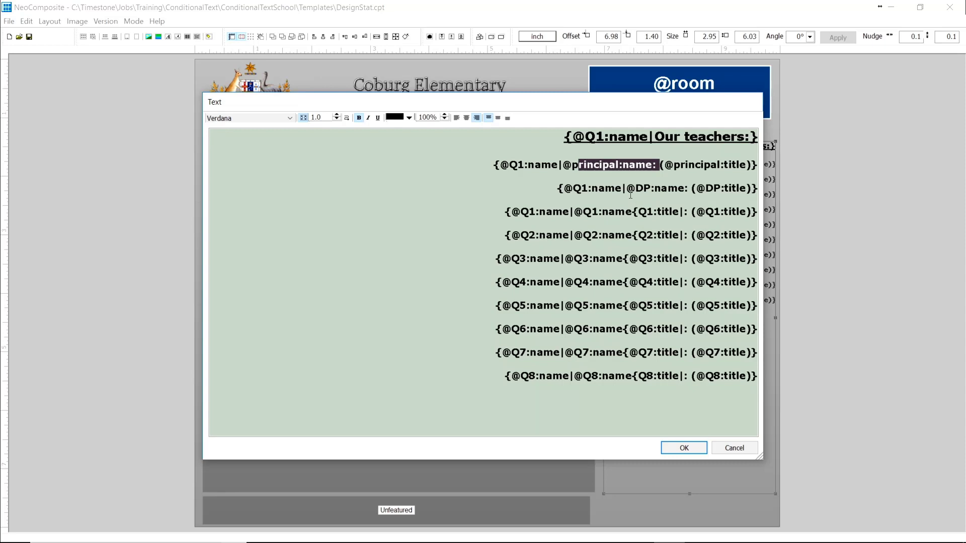
pyautogui.click(533, 166)
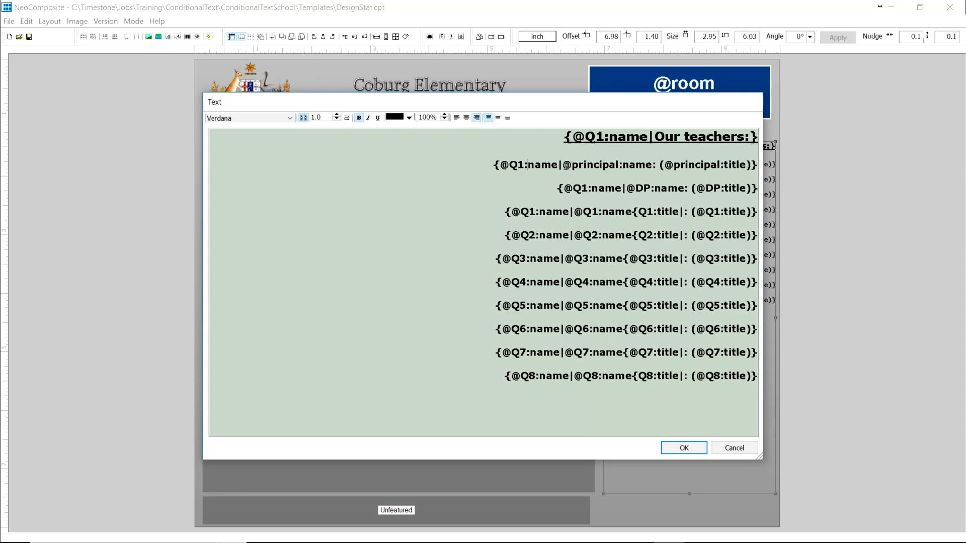
pyautogui.moveTo(563, 165); pyautogui.dragTo(595, 166)
pyautogui.click(596, 166)
pyautogui.moveTo(674, 166); pyautogui.dragTo(695, 166)
pyautogui.click(732, 165)
pyautogui.moveTo(634, 189); pyautogui.dragTo(644, 189)
pyautogui.click(664, 189)
pyautogui.click(677, 449)
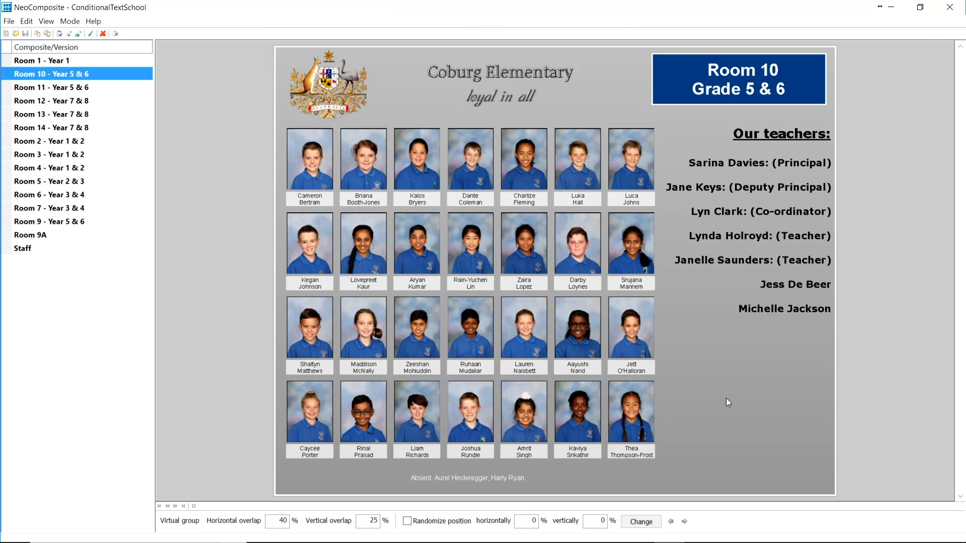
# - Examine the Room 9 - Year 5 & 6 composite alongside the staff subject data and the Staff composite
pyautogui.click(79, 223)
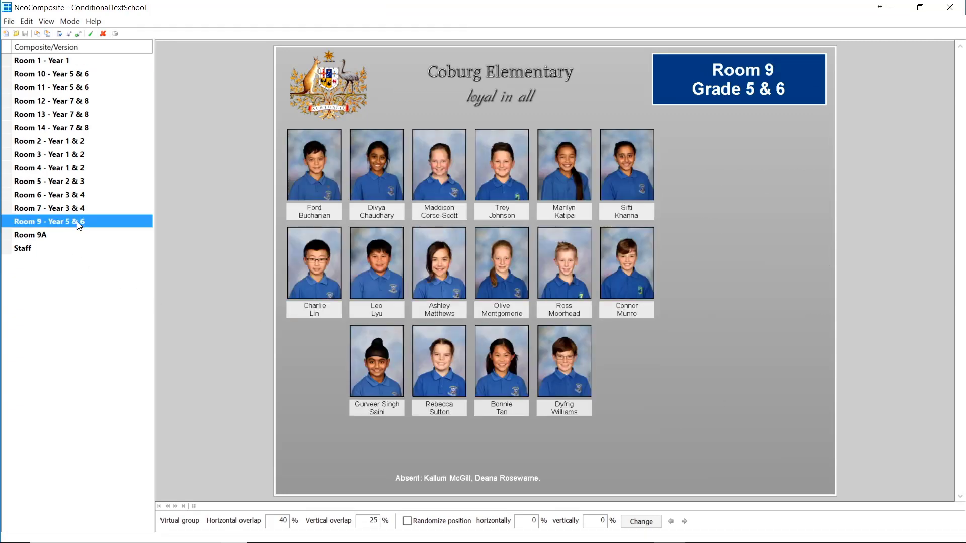
pyautogui.press('F2')
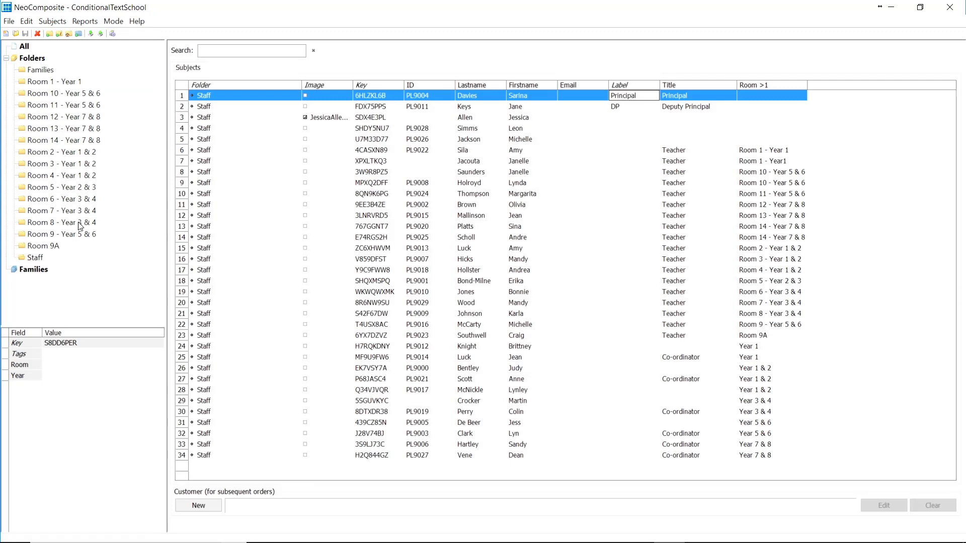
pyautogui.press('F3')
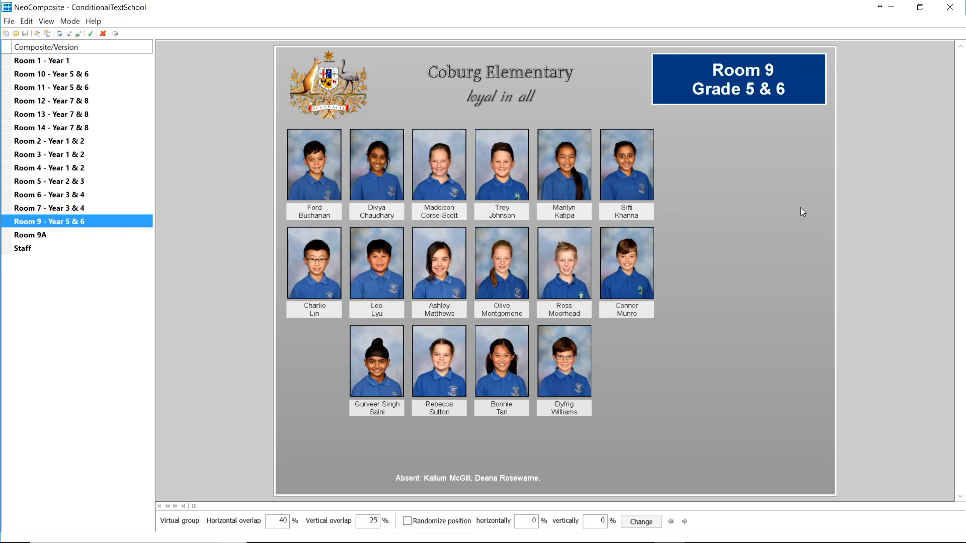
pyautogui.click(27, 250)
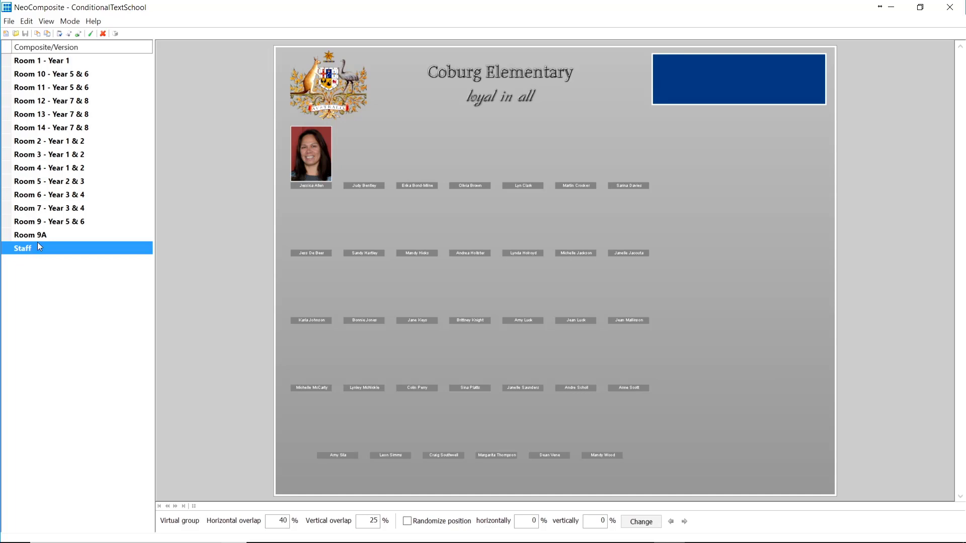
pyautogui.click(67, 223)
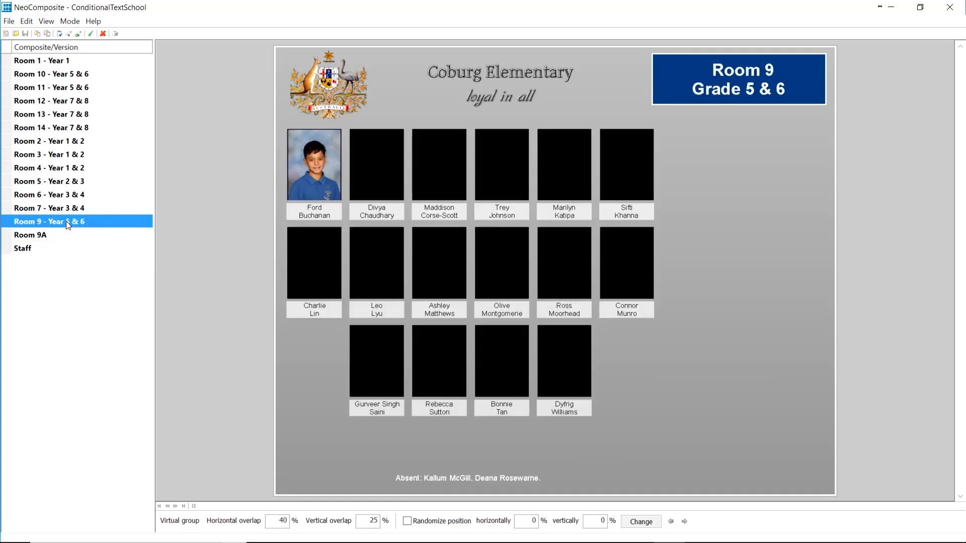
# - In the subject data for the Room 9 - Year 5 & 6 folder, label the Teacher q1 and the Co-ordinator Q1
pyautogui.press('F5')
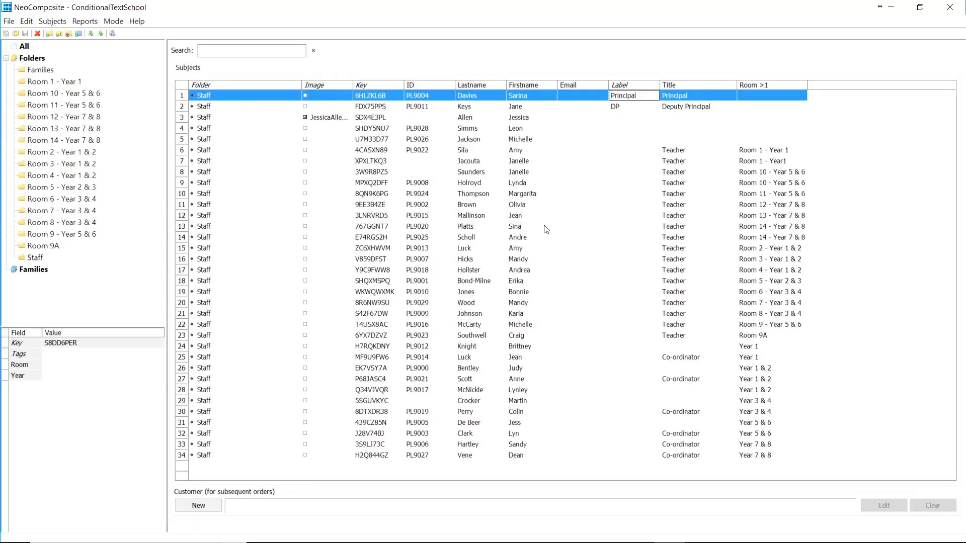
pyautogui.click(72, 234)
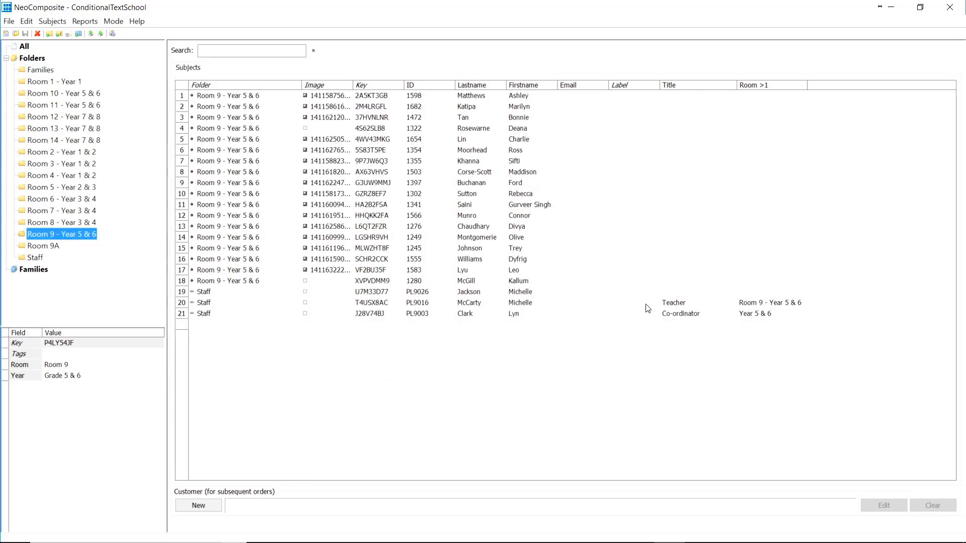
pyautogui.click(628, 304)
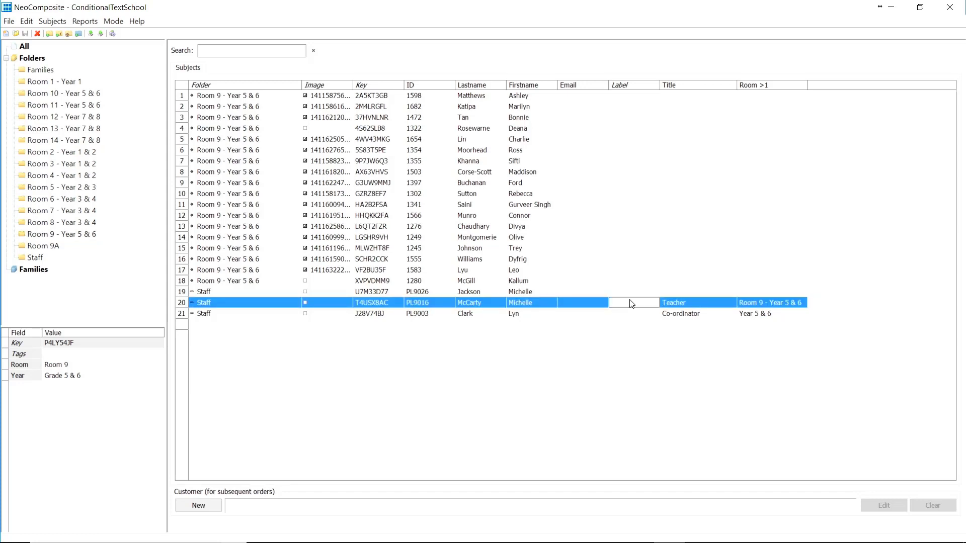
pyautogui.write('q1')
pyautogui.click(632, 314)
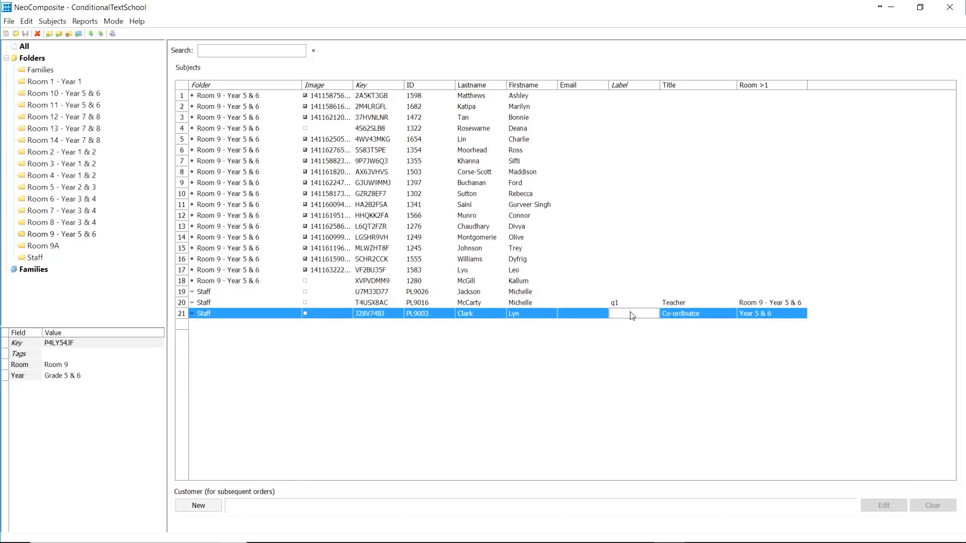
pyautogui.write('Q1')
# - Relabel the Teacher Q2, label the staff member without a title Q3, and return to the Room 9 composite
pyautogui.click(631, 304)
pyautogui.doubleClick(630, 305)
pyautogui.write('Q2')
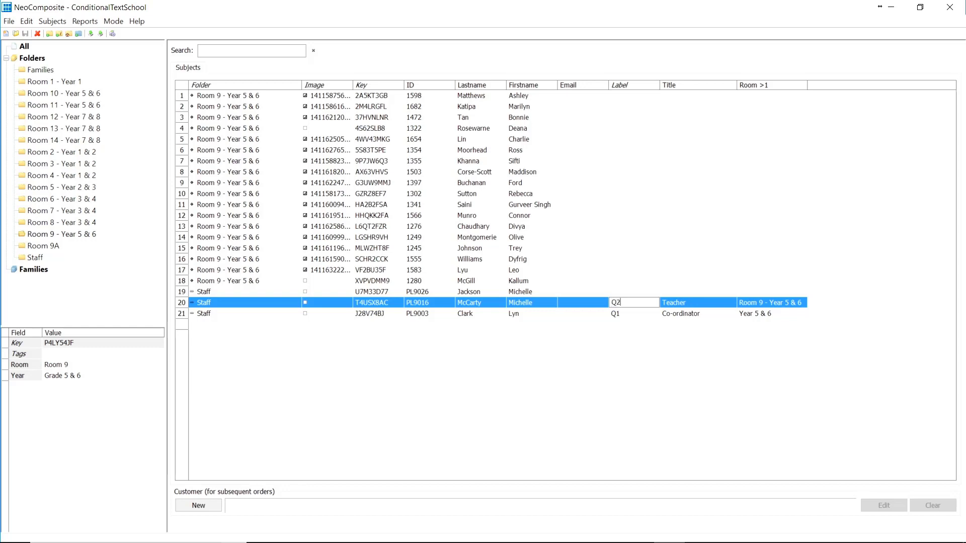
pyautogui.click(623, 292)
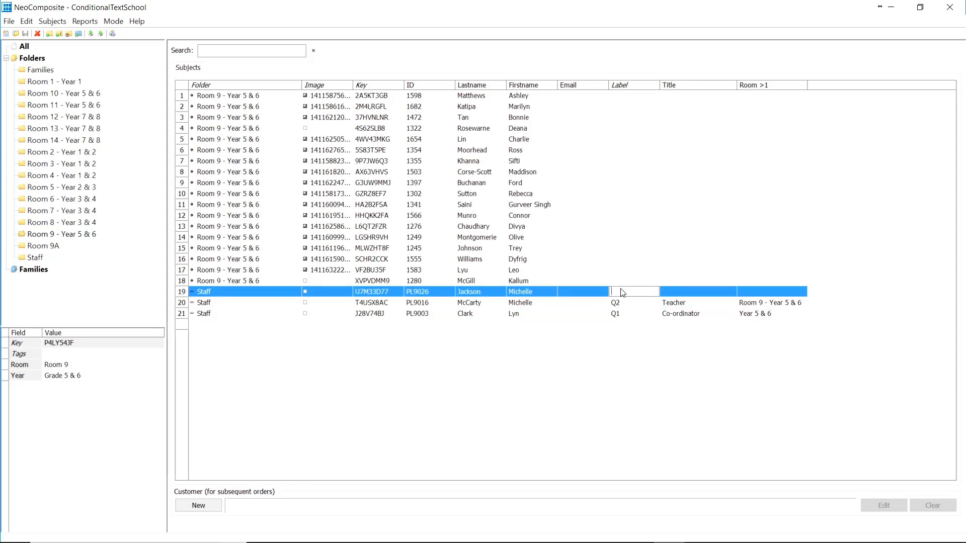
pyautogui.write('Q3')
pyautogui.press('F7')
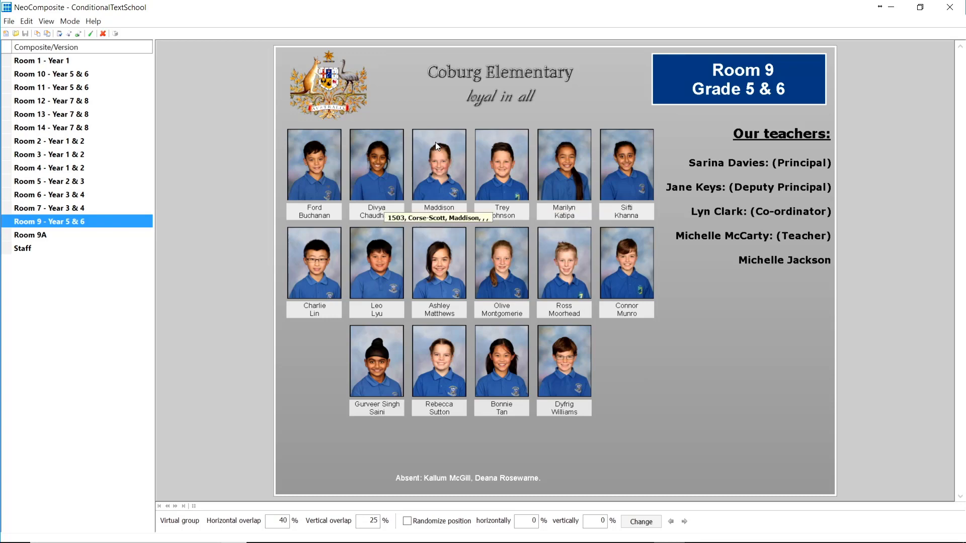
pyautogui.click(71, 21)
pyautogui.click(82, 113)
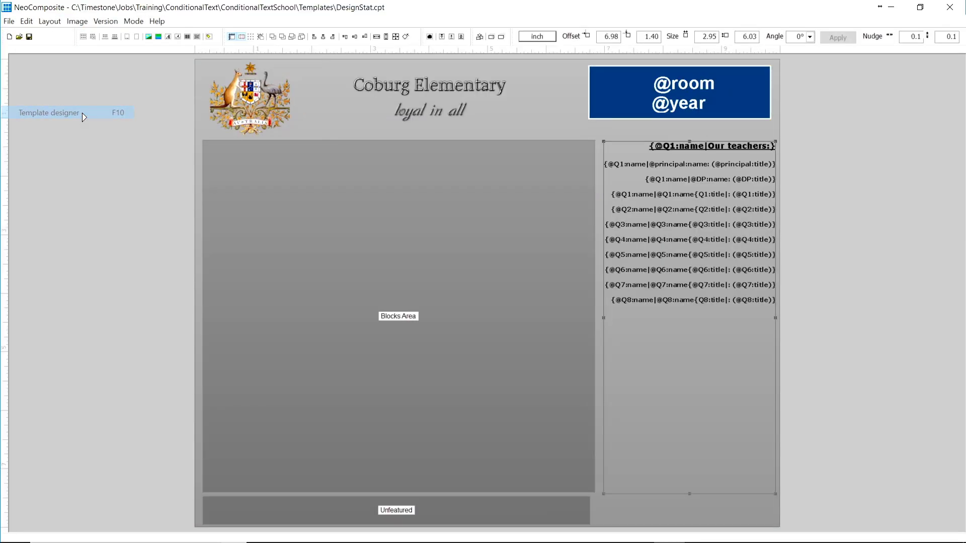
pyautogui.doubleClick(668, 229)
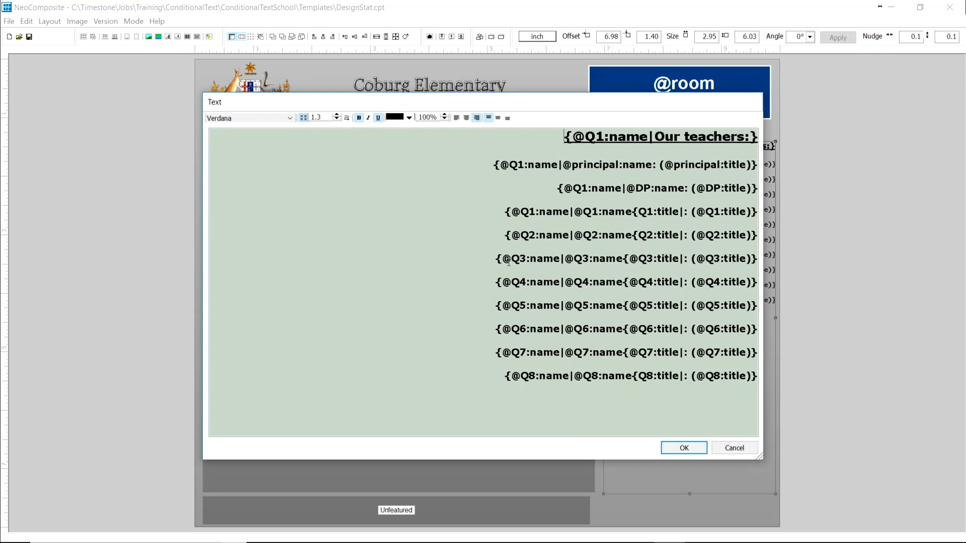
pyautogui.moveTo(505, 262); pyautogui.dragTo(497, 261)
pyautogui.click(503, 262)
pyautogui.press('BackSpace')
pyautogui.moveTo(563, 258); pyautogui.dragTo(627, 259)
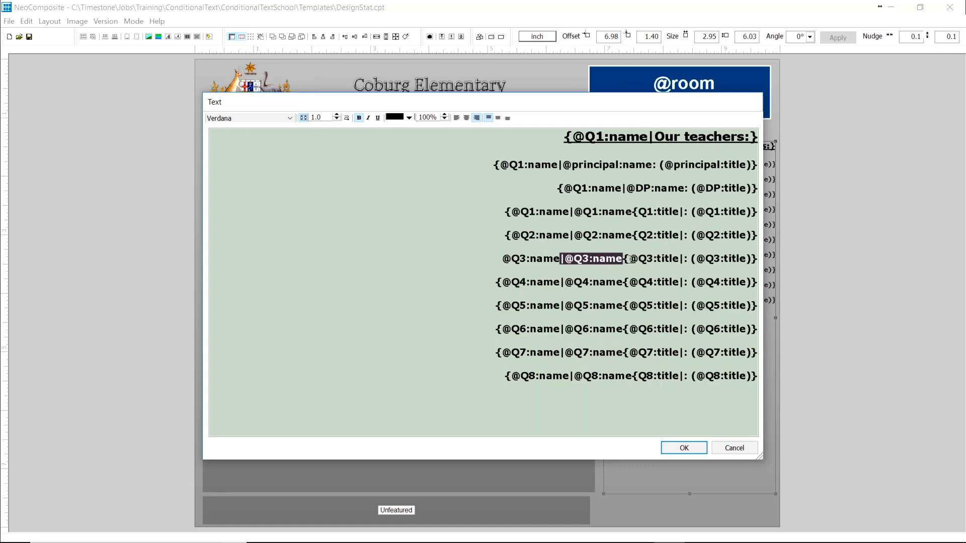
pyautogui.press('Delete')
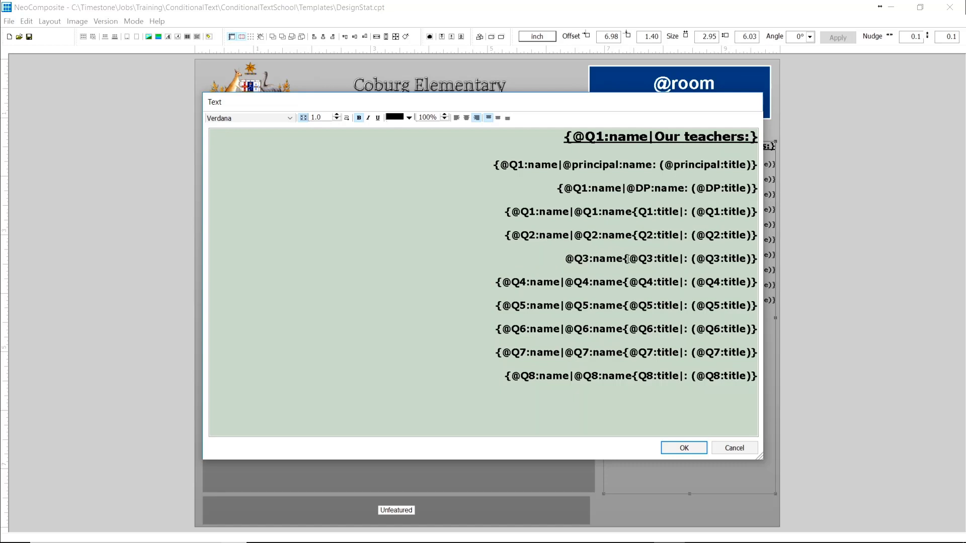
pyautogui.press('Delete')
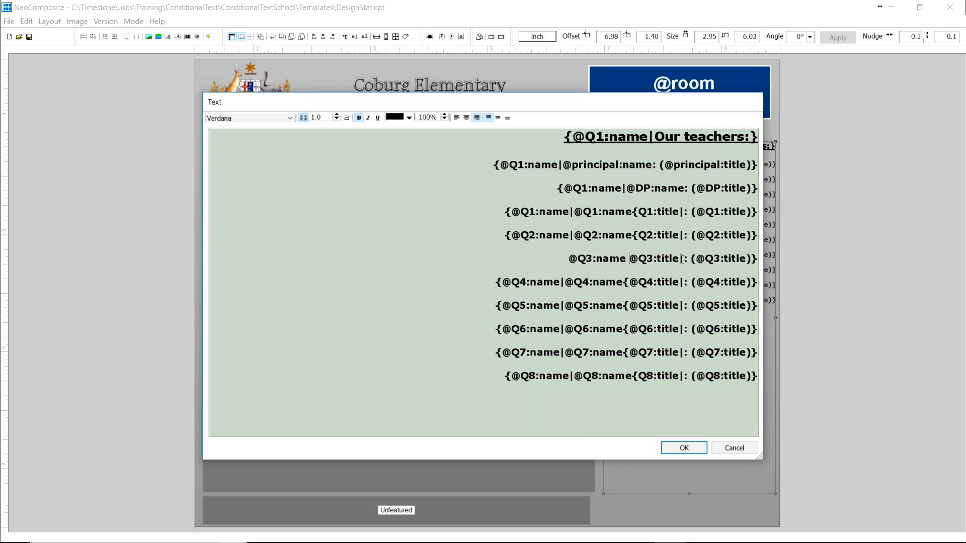
pyautogui.moveTo(680, 260); pyautogui.dragTo(751, 258)
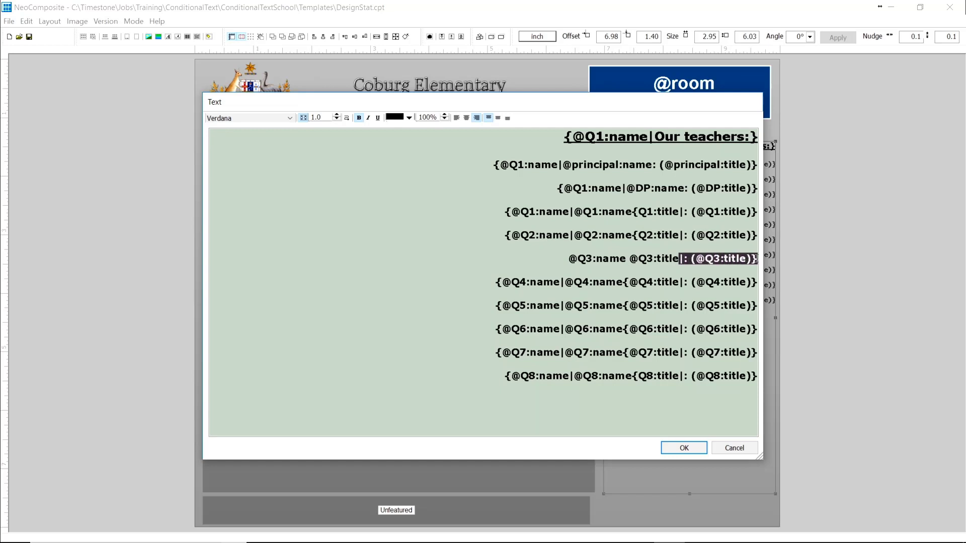
pyautogui.click(745, 263)
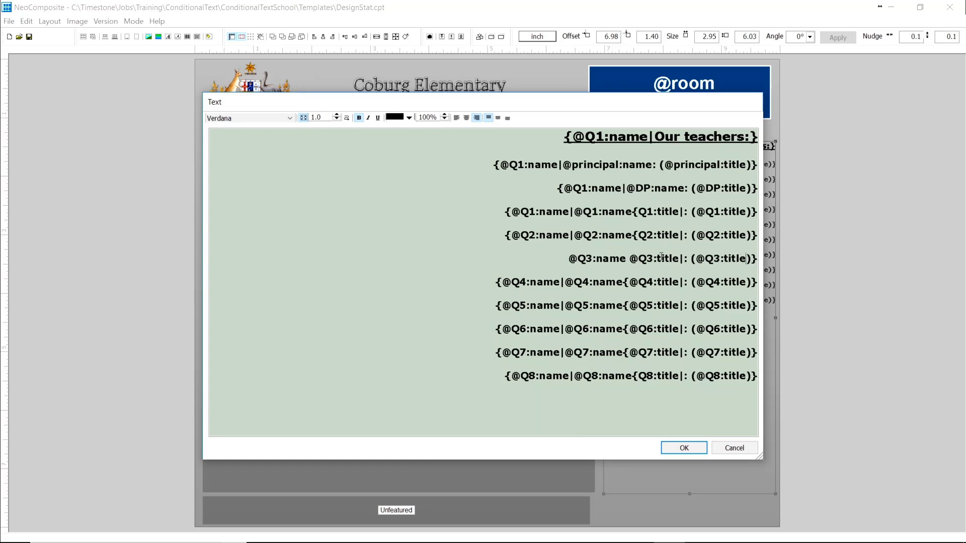
pyautogui.write('(')
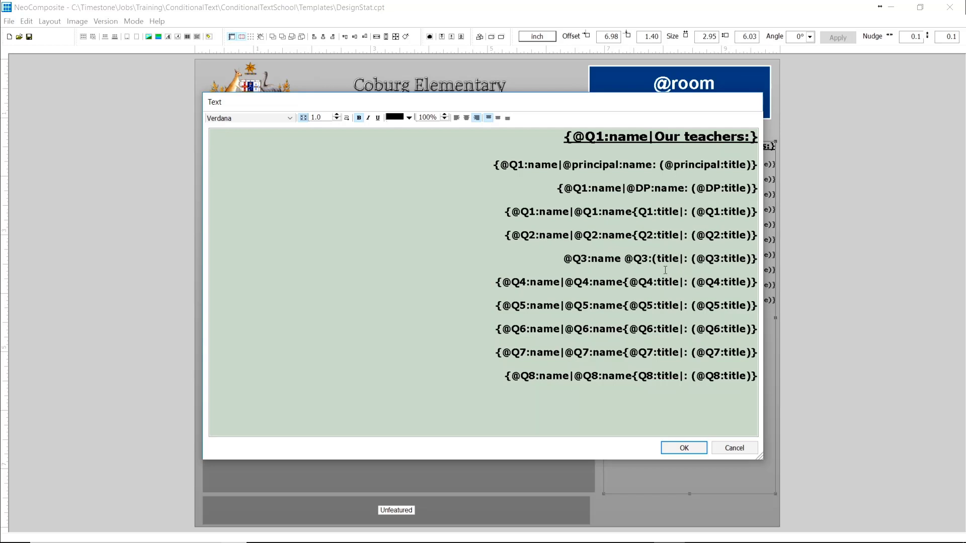
pyautogui.write(')')
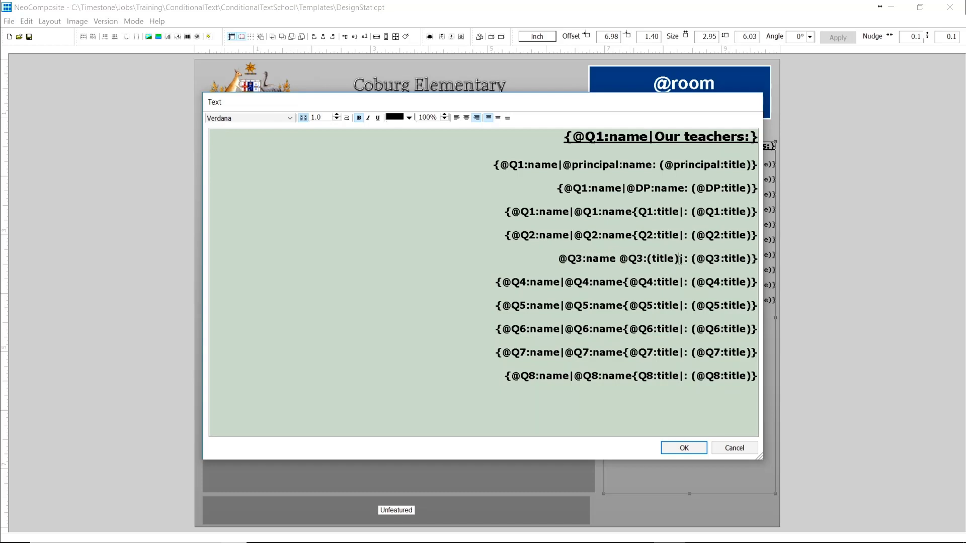
pyautogui.moveTo(679, 259); pyautogui.dragTo(763, 260)
pyautogui.press('Delete')
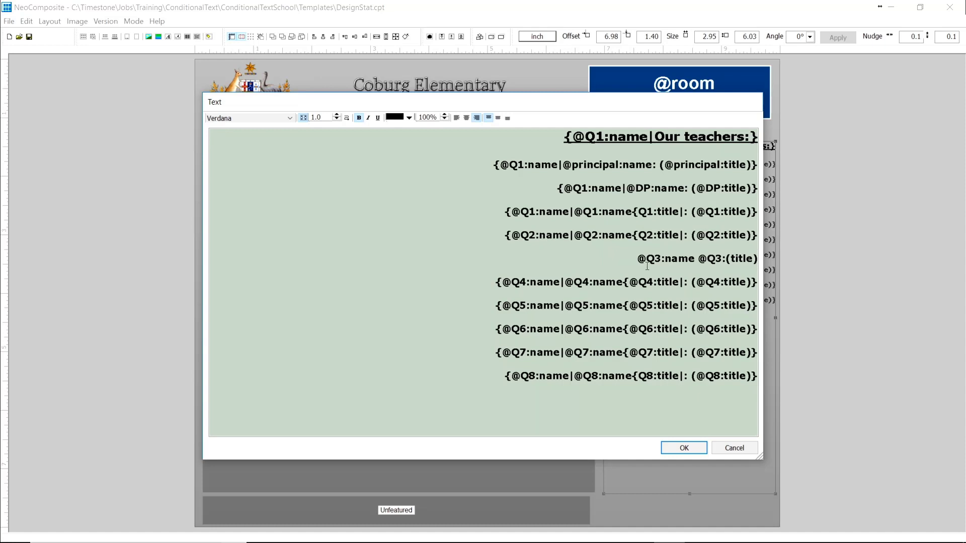
# - Accept the text with the unconditional Q3 line and check how it prints on the Room 9 composite
pyautogui.moveTo(638, 259); pyautogui.dragTo(725, 258)
pyautogui.click(672, 258)
pyautogui.click(699, 258)
pyautogui.click(726, 259)
pyautogui.click(684, 448)
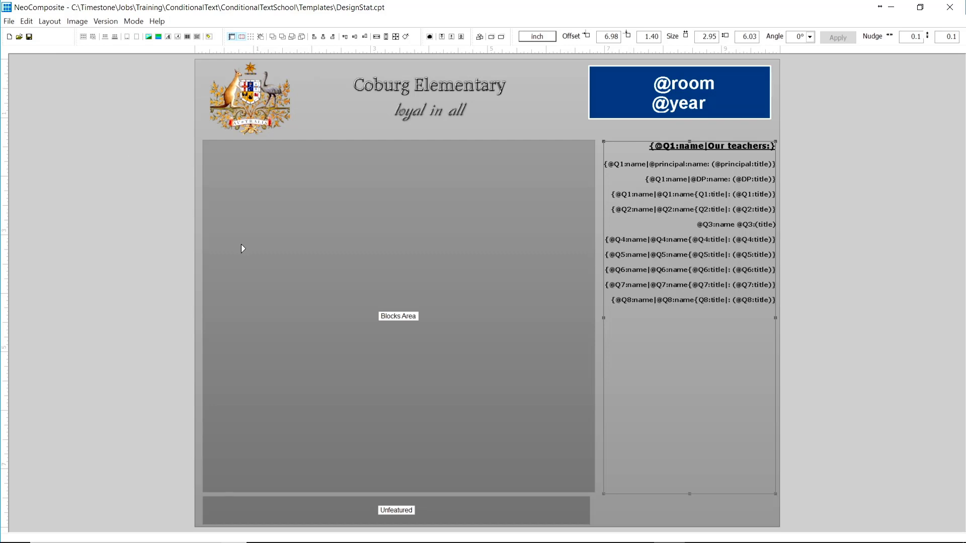
pyautogui.hotkey('alt', 'Tab')
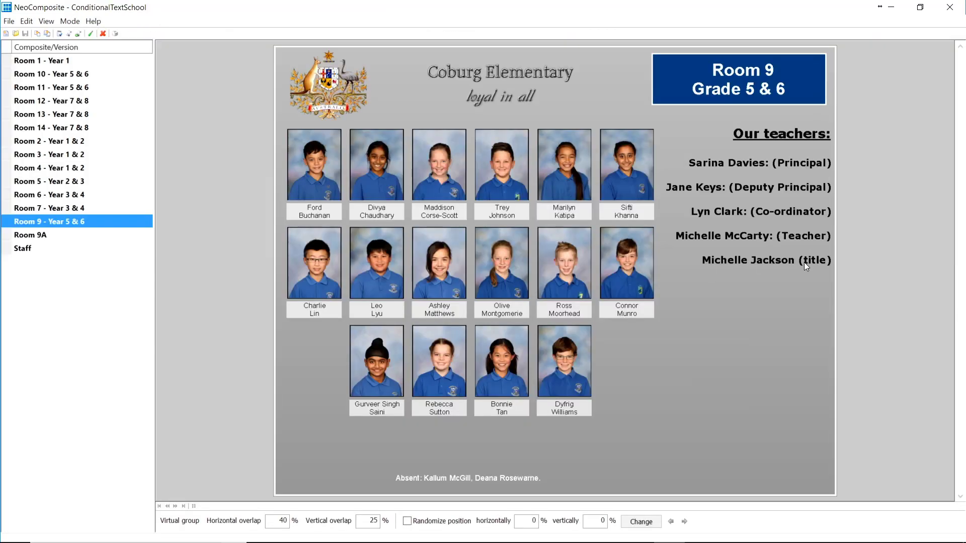
pyautogui.hotkey('alt', 'Tab')
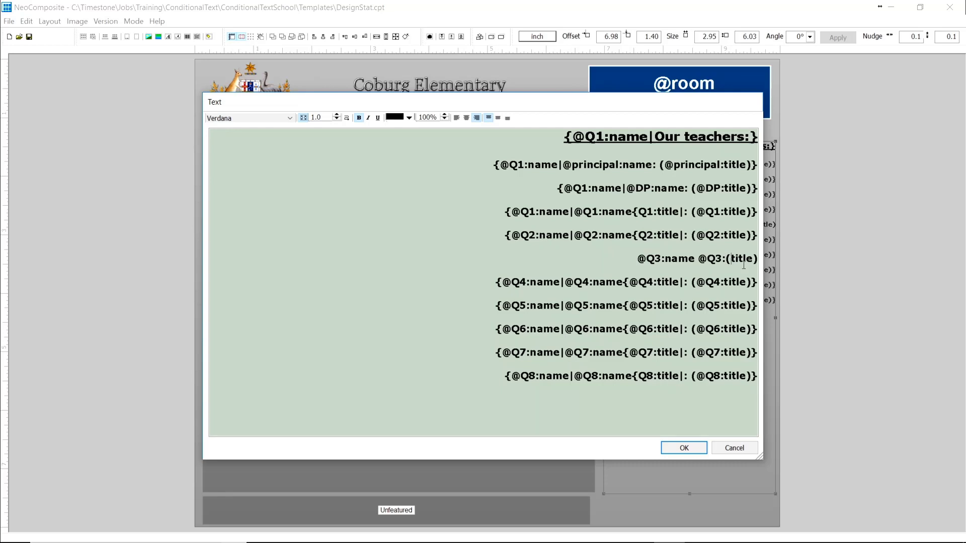
pyautogui.write('@')
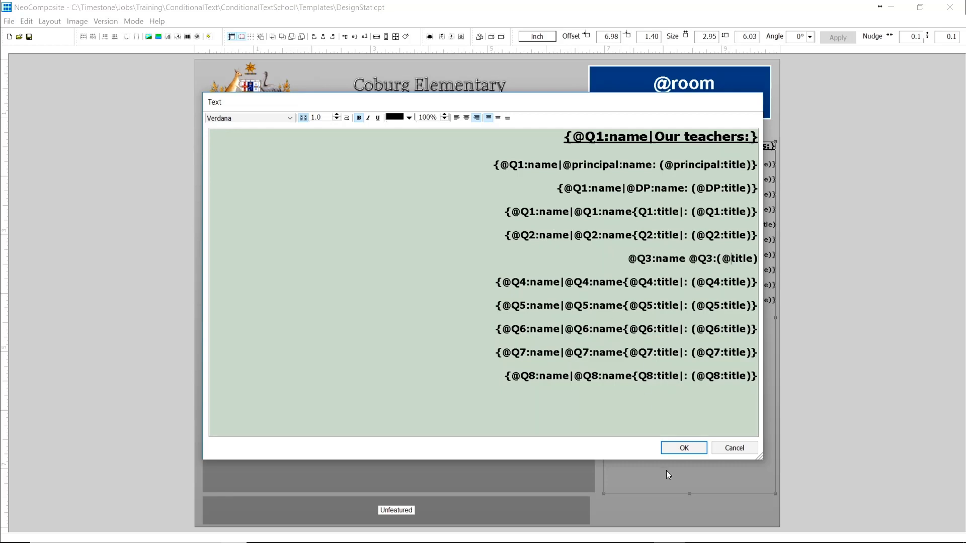
pyautogui.click(684, 448)
pyautogui.hotkey('alt', 'Tab')
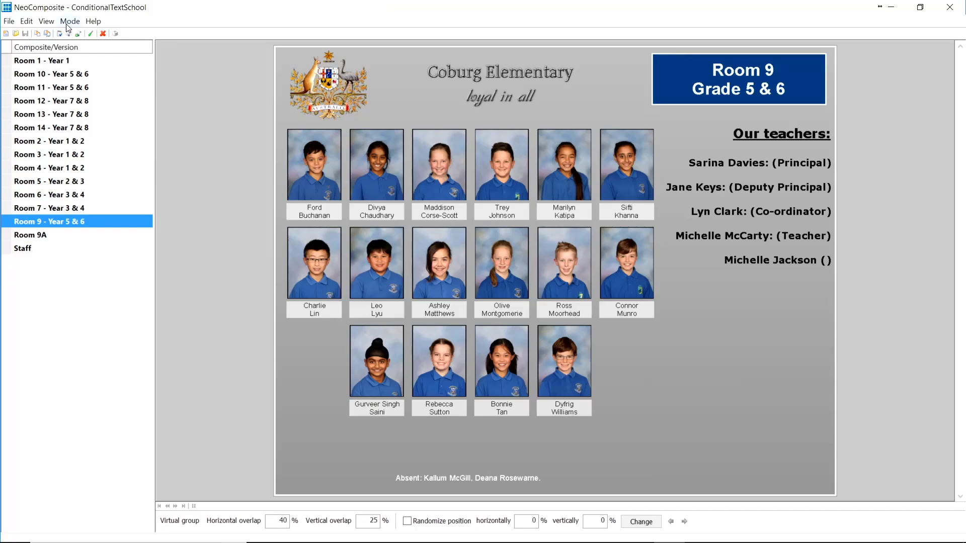